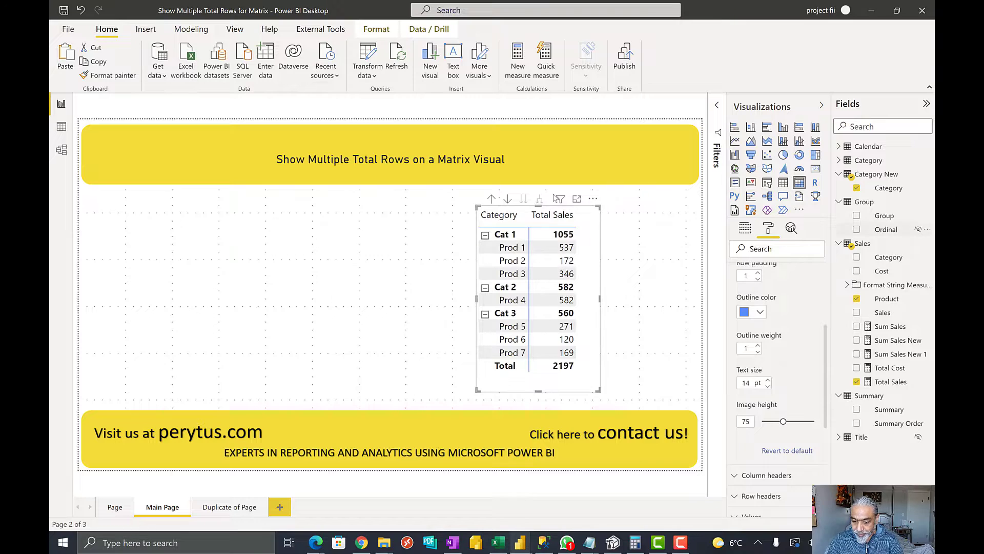
Review the model's tables and relationship, then the matrix's rows and values fields.
click(61, 150)
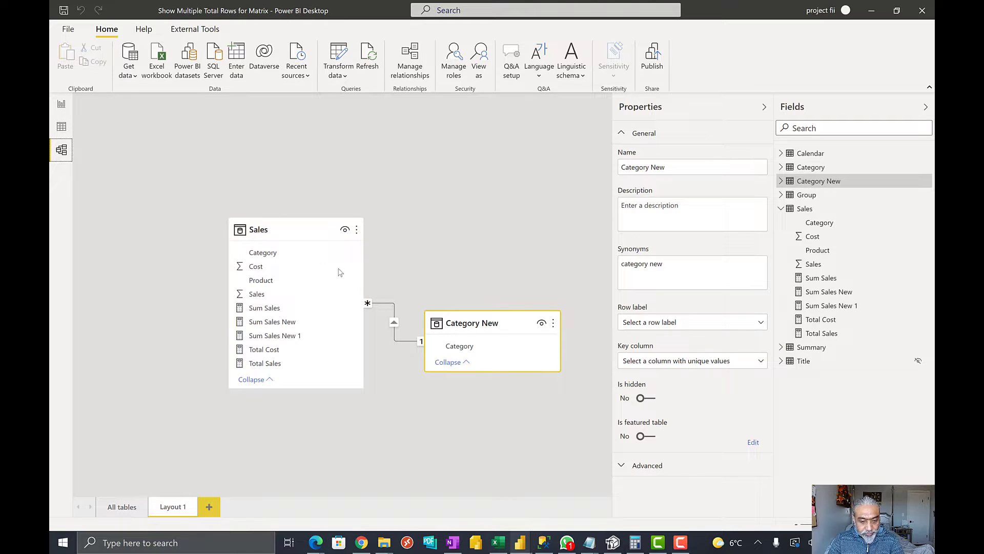
click(61, 105)
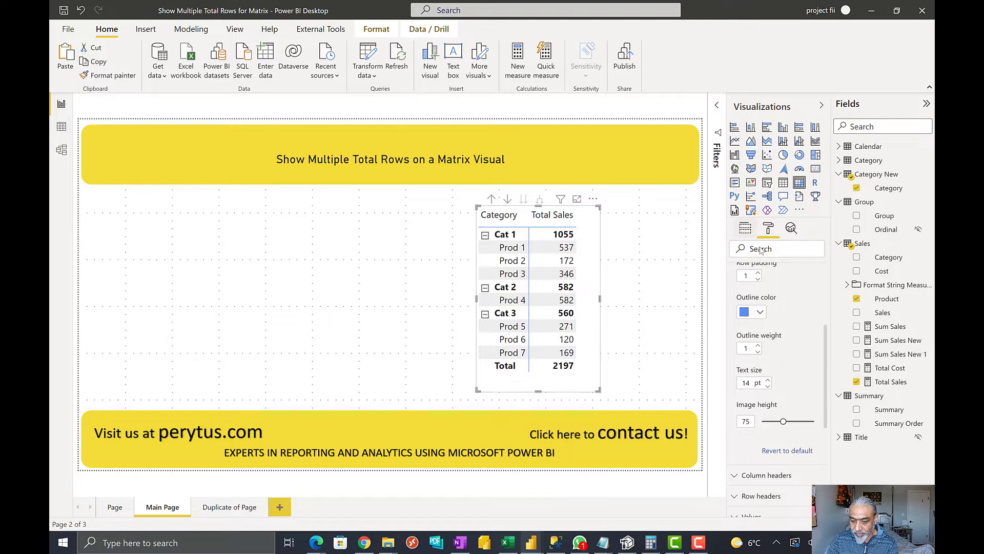
click(745, 227)
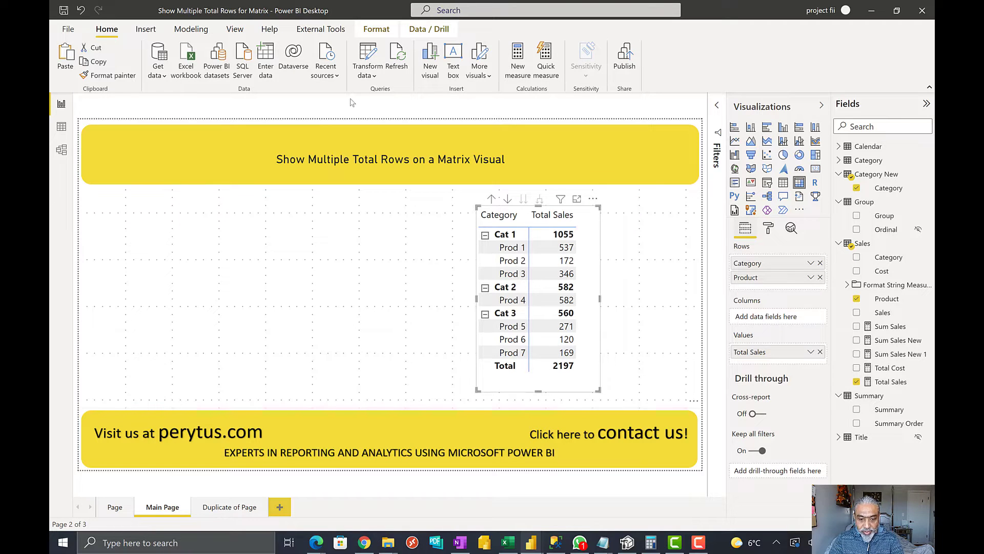
Launch Tabular Editor on the report's model and expand its tables list.
click(320, 29)
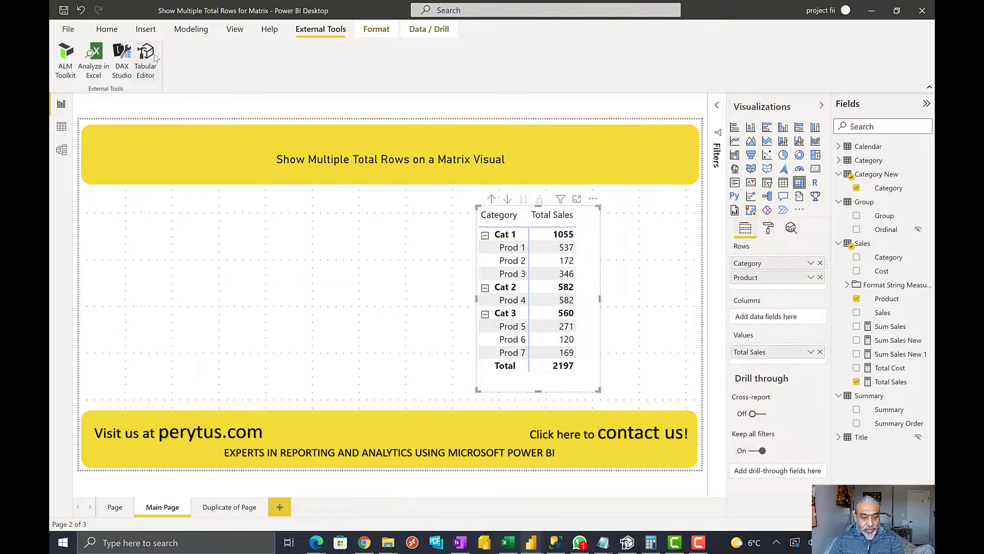
click(146, 56)
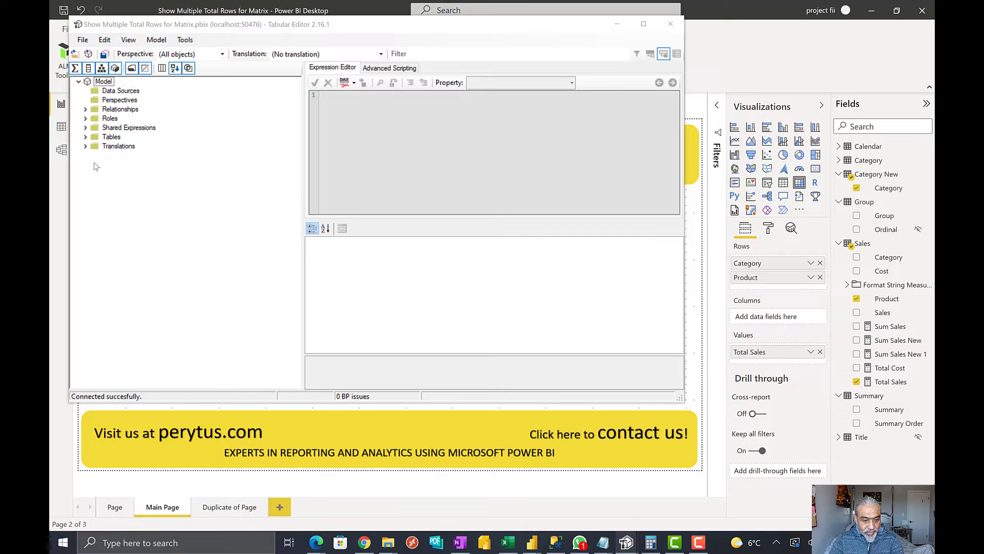
click(86, 137)
Create a new calculation group named Matrix Group under Tables.
click(114, 145)
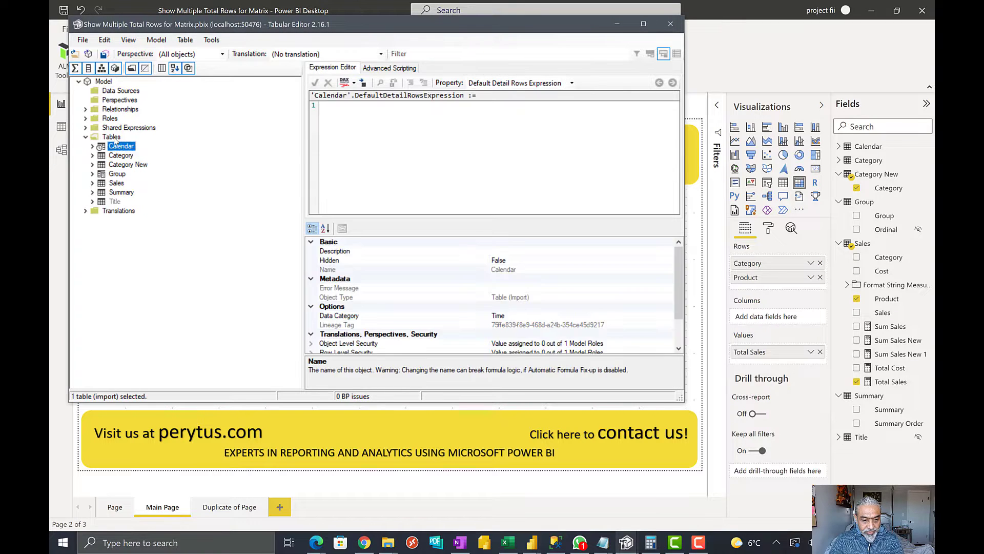
right_click(113, 137)
mouse_move(177, 145)
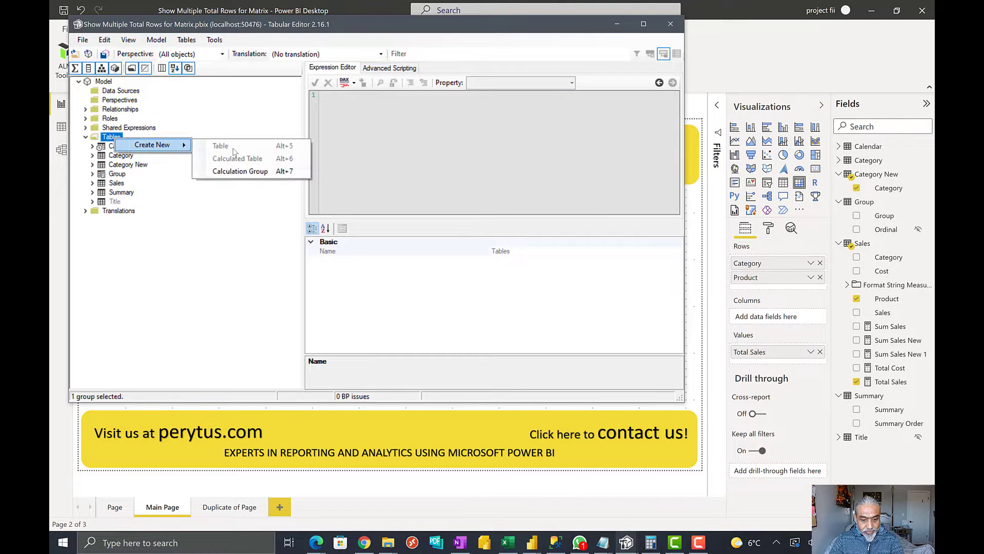
click(245, 172)
text(Matrix Group)
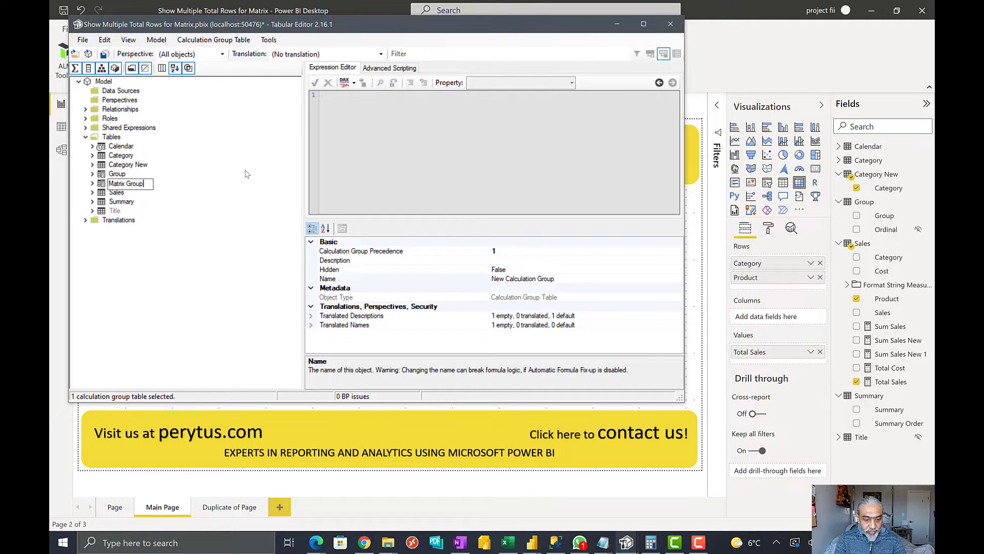
key(Return)
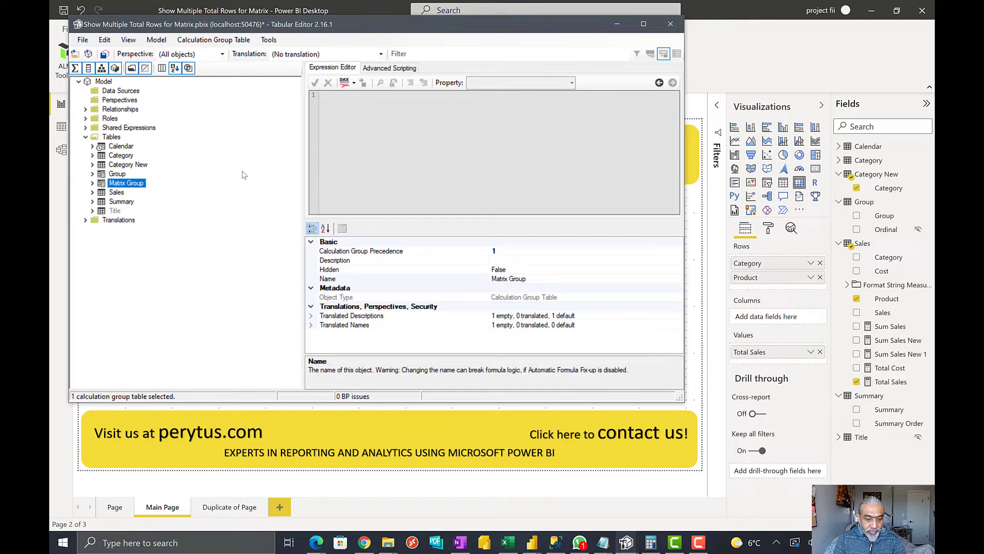
Rename the Matrix Group's Name column to Group.
click(93, 183)
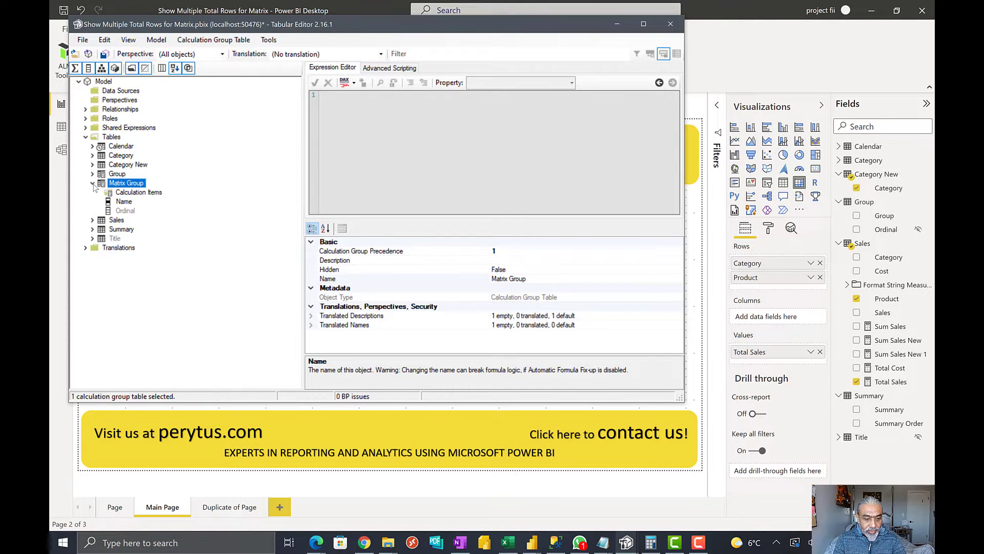
click(123, 202)
click(503, 296)
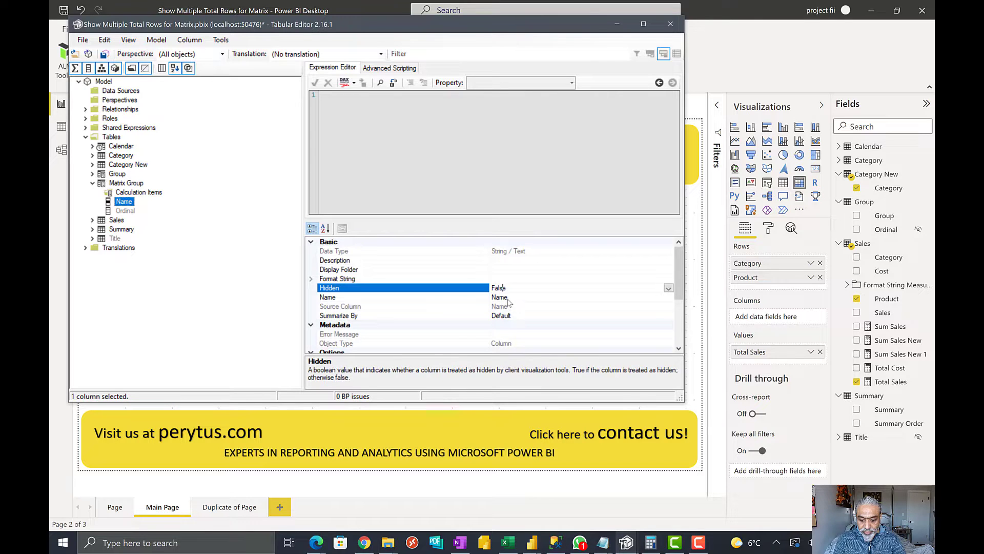
click(500, 297)
text(Group)
key(Return)
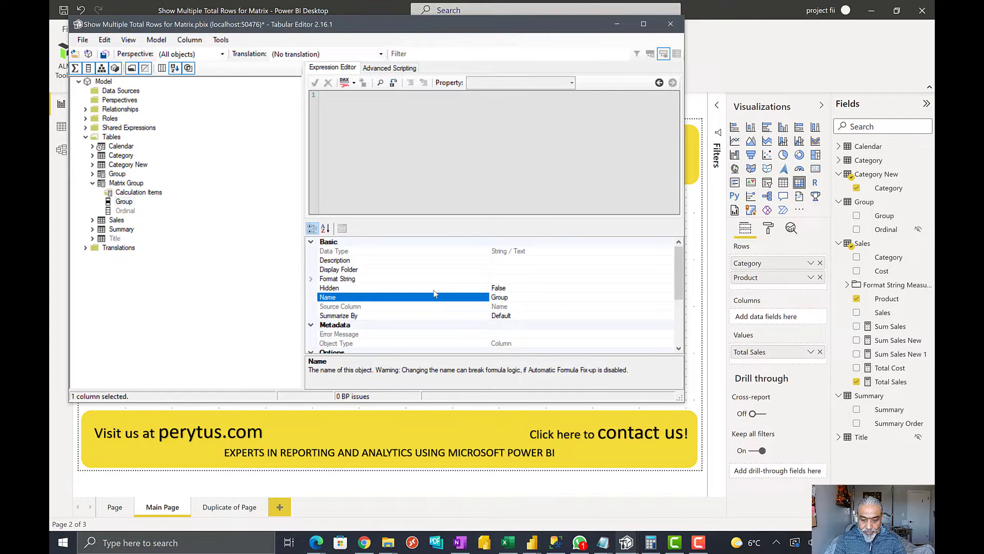
Add calculation items Detail, Total and % of Cost, ordered in that sequence.
click(146, 192)
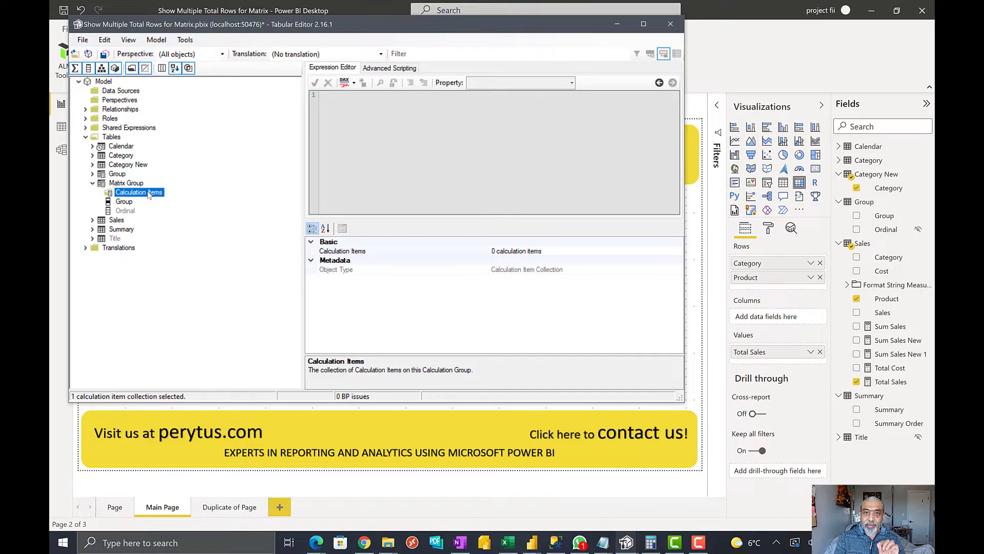
right_click(148, 194)
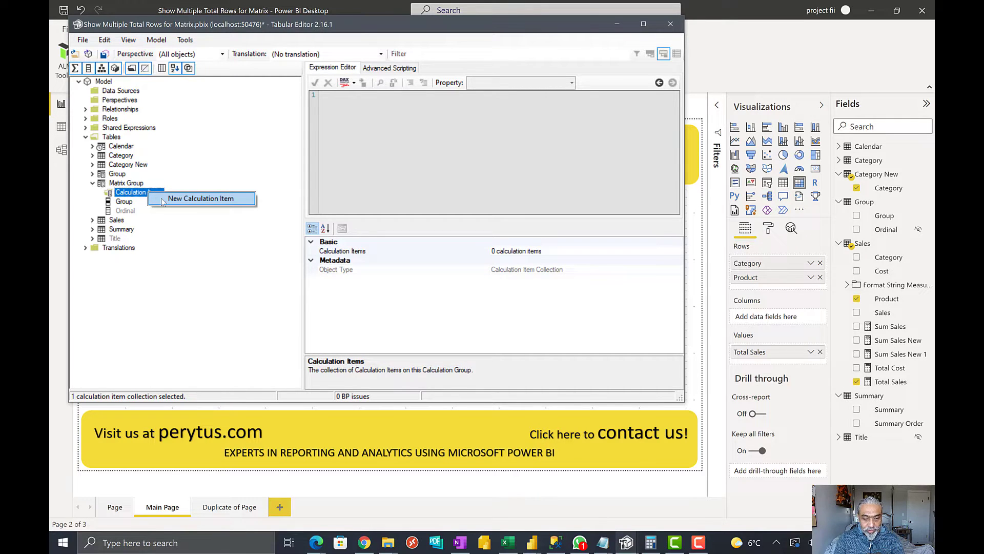
click(162, 199)
text(Deta)
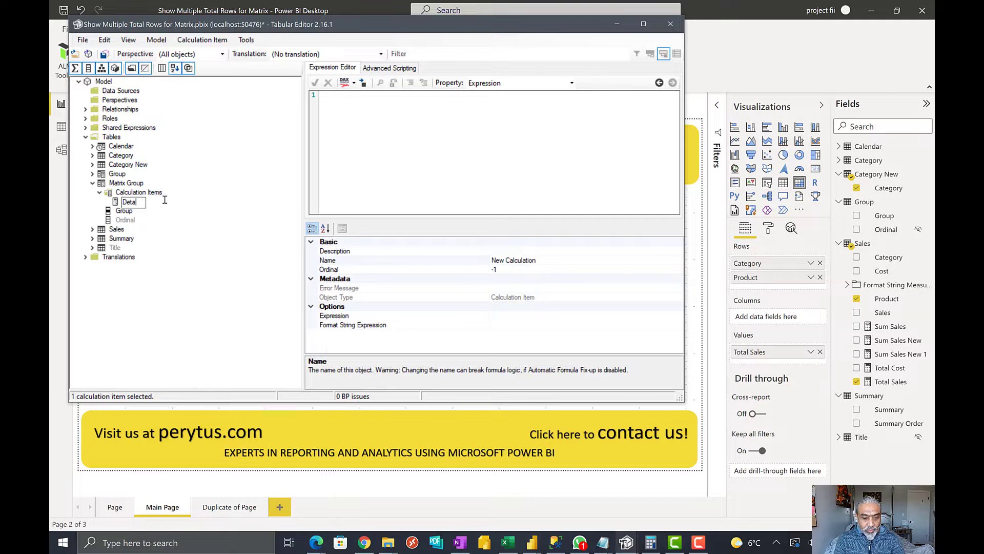
text(il)
key(Return)
right_click(130, 193)
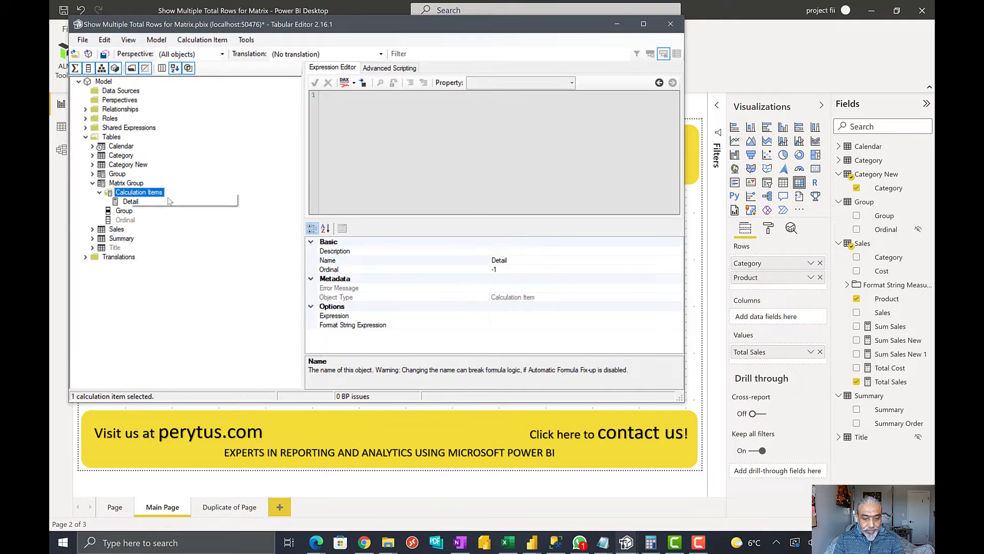
click(207, 203)
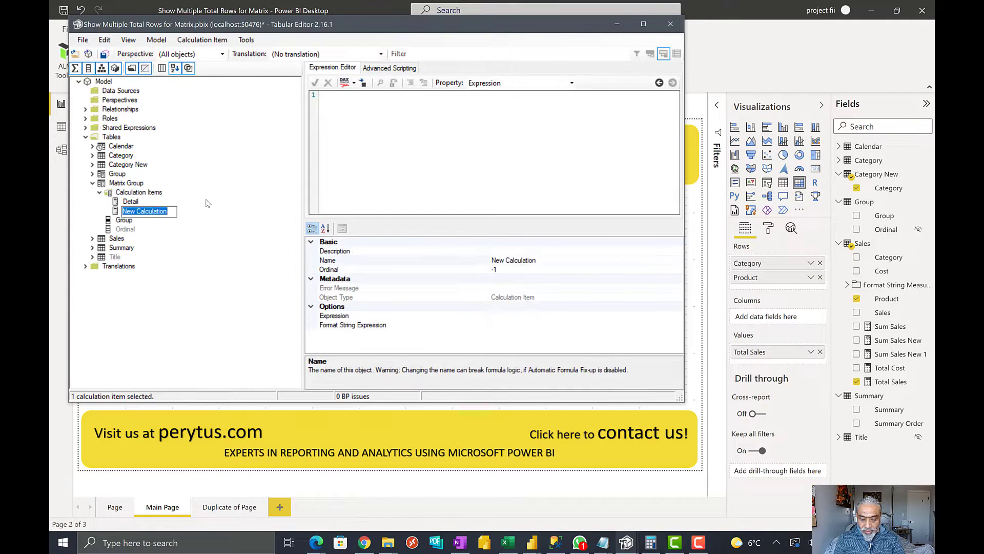
text(Total)
key(Return)
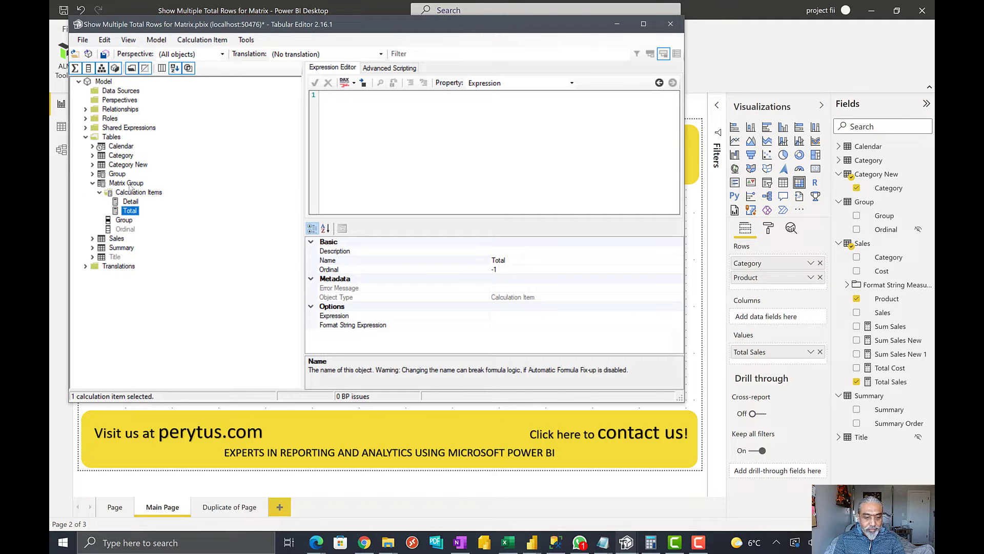
right_click(130, 194)
click(193, 200)
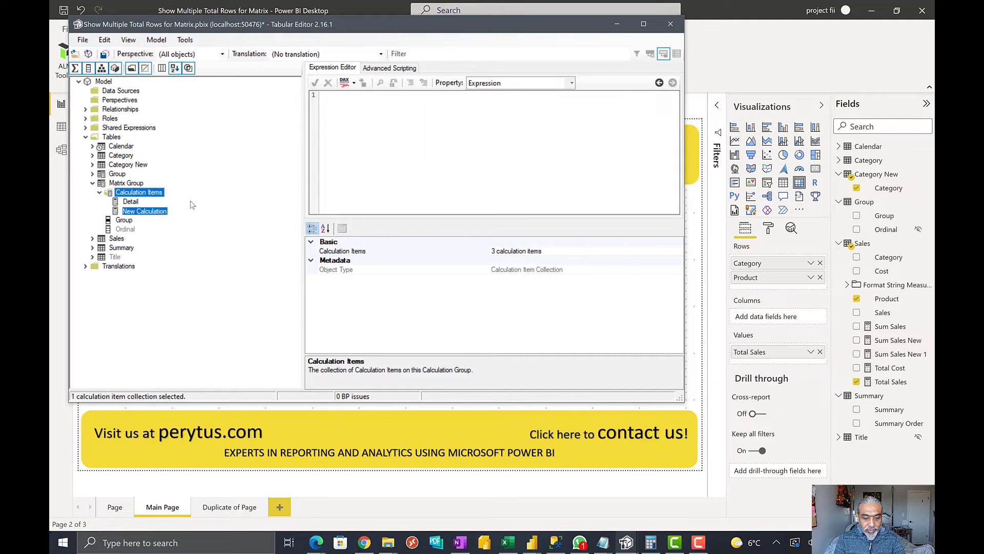
text(% o)
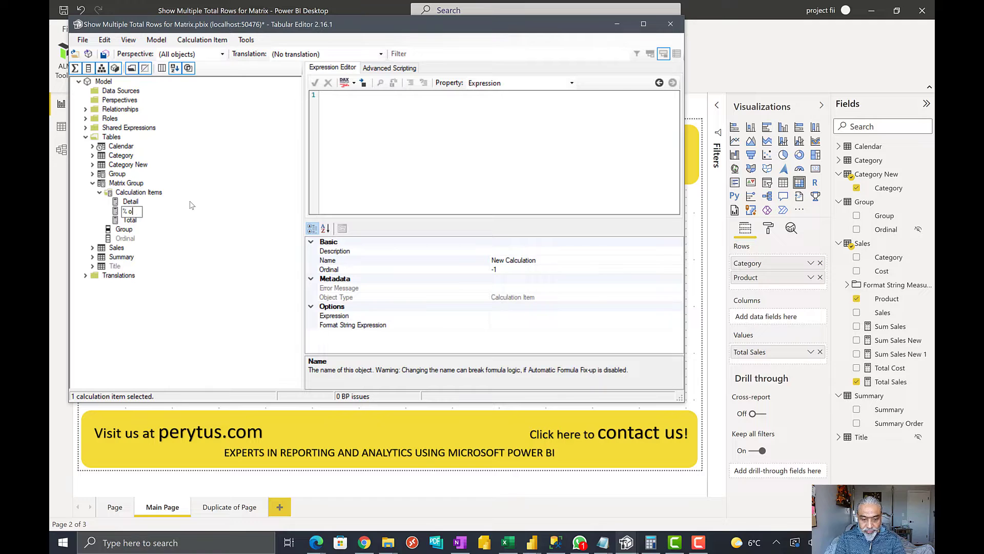
text(f Cost)
key(Return)
drag(146, 201, 138, 229)
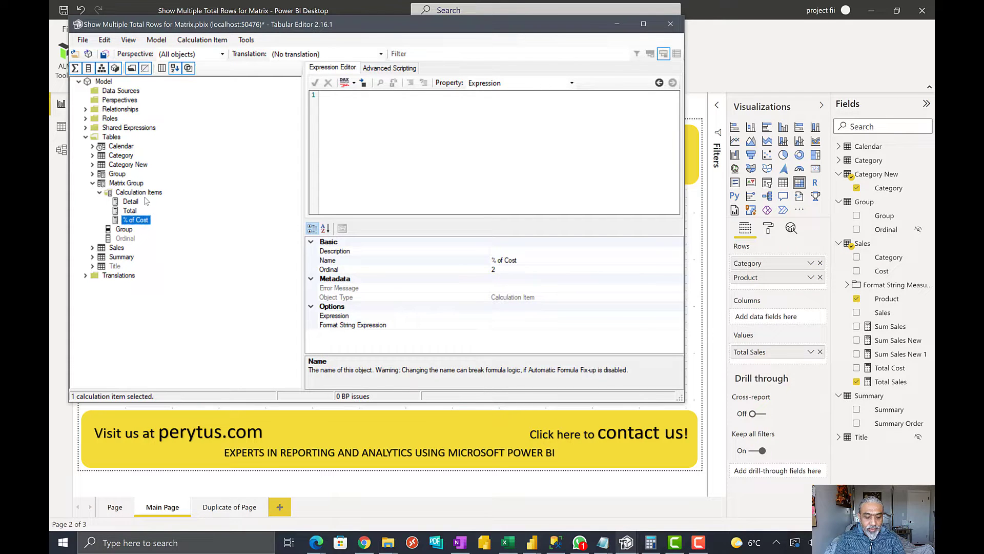
Give the Detail and Total calculation items the expression [Total Sales].
click(132, 202)
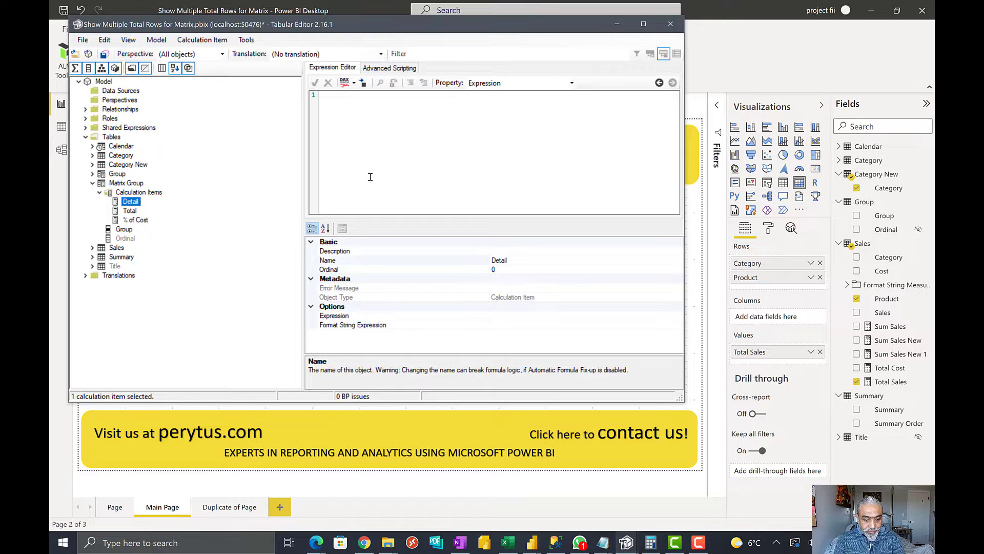
click(390, 145)
key(Return)
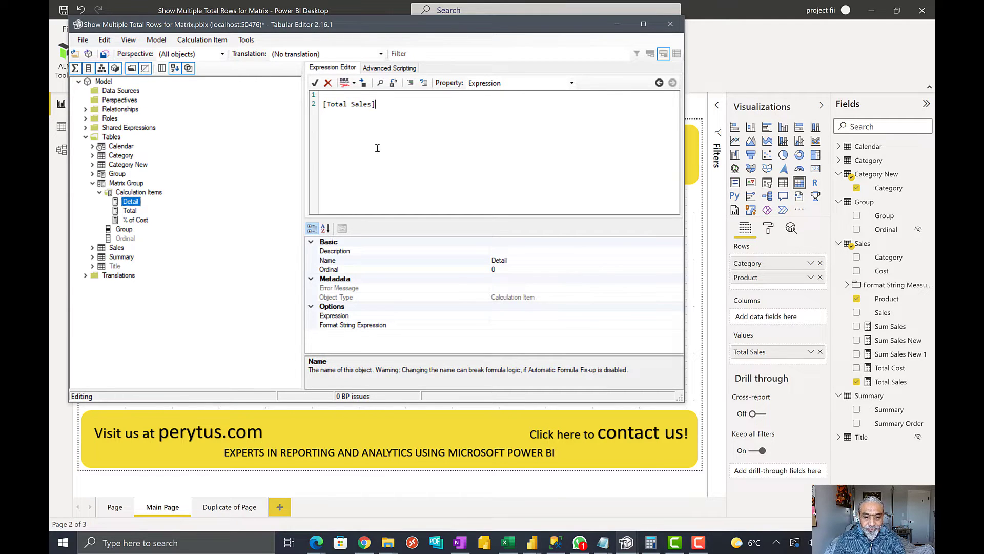
click(315, 83)
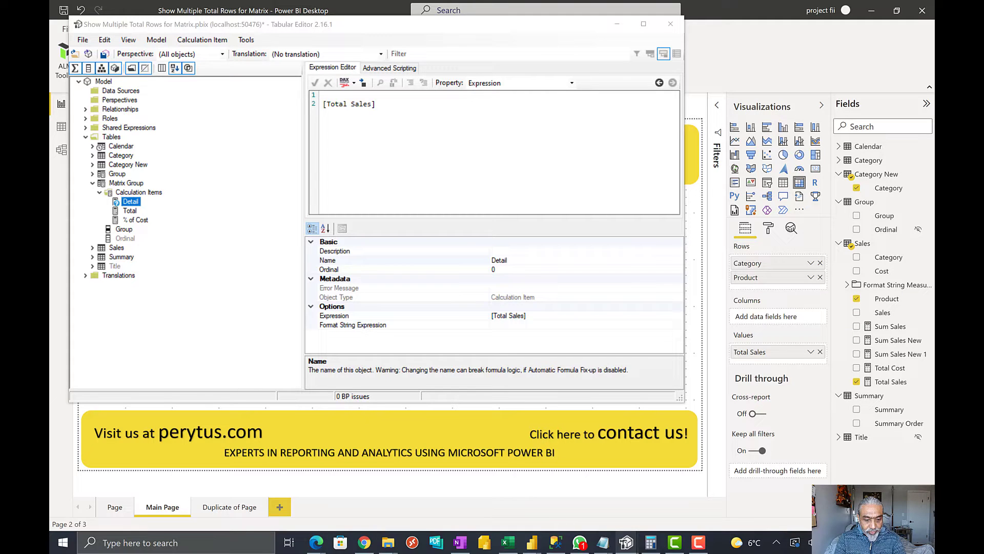
click(130, 212)
click(370, 138)
key(Return)
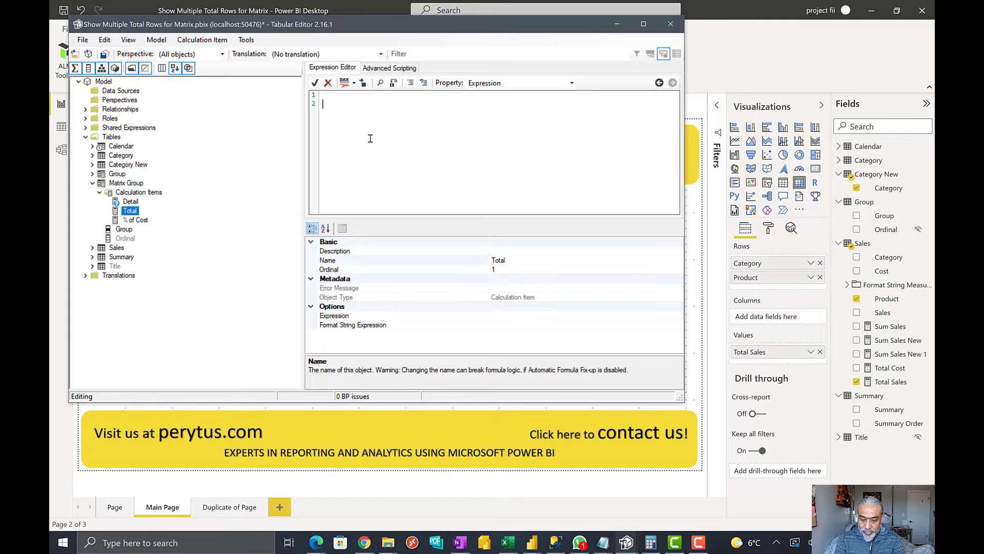
text([Total Sales])
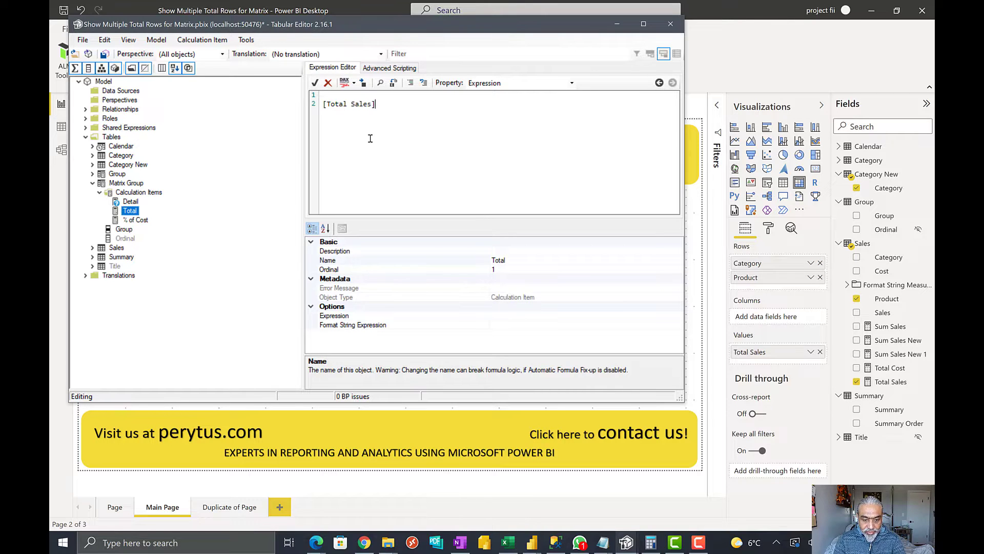
Set the % of Cost item's expression to [Total Sales], commit it, and save the model.
click(135, 220)
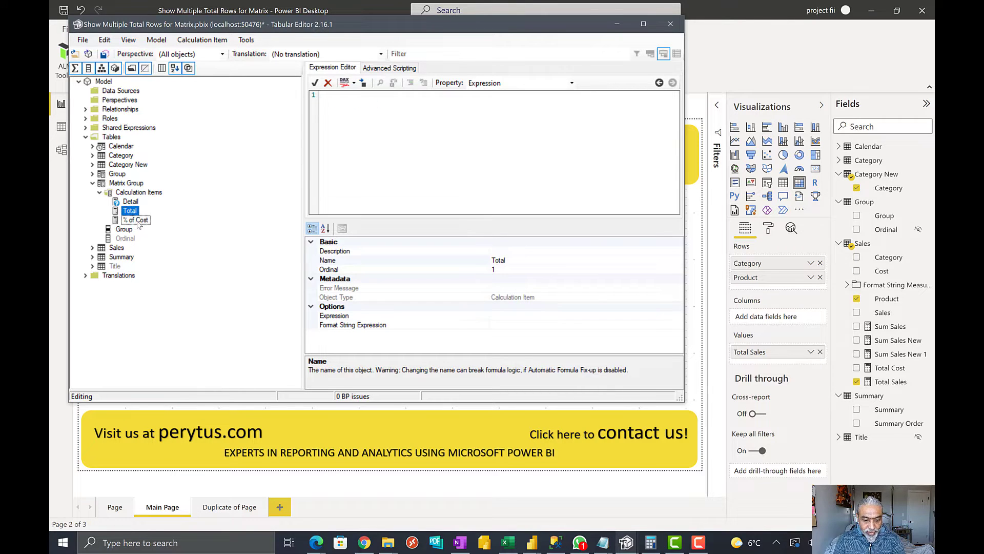
click(376, 135)
key(Return)
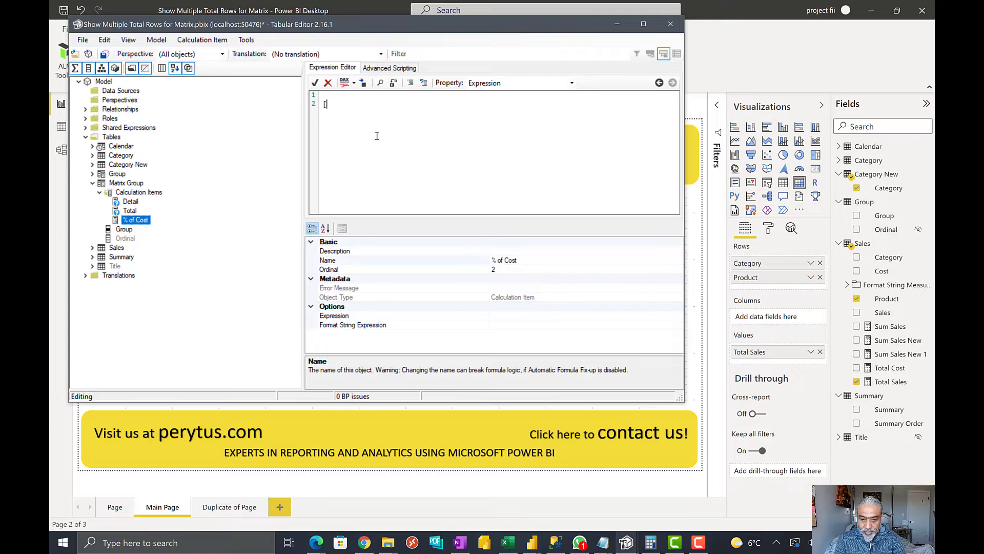
text([Total Sales)
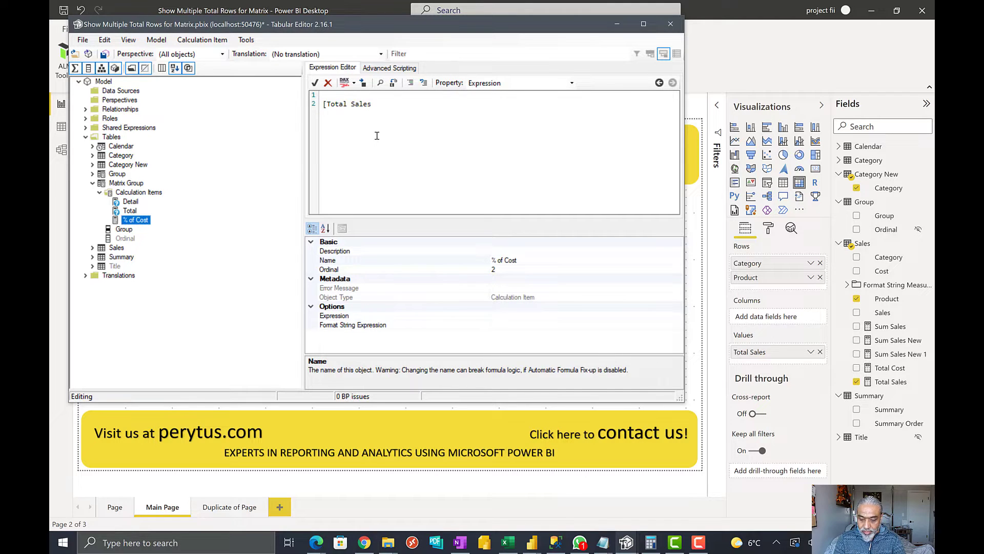
click(314, 83)
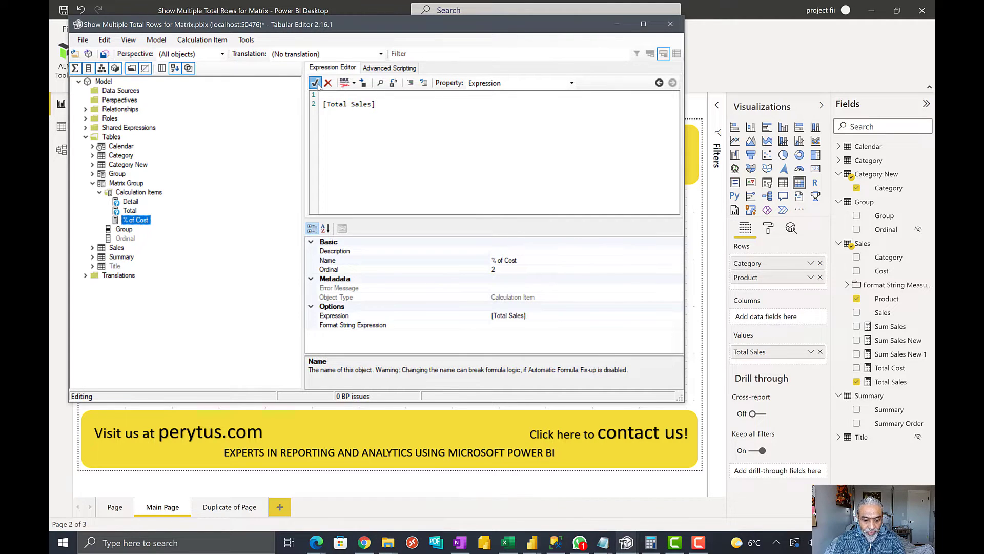
click(105, 54)
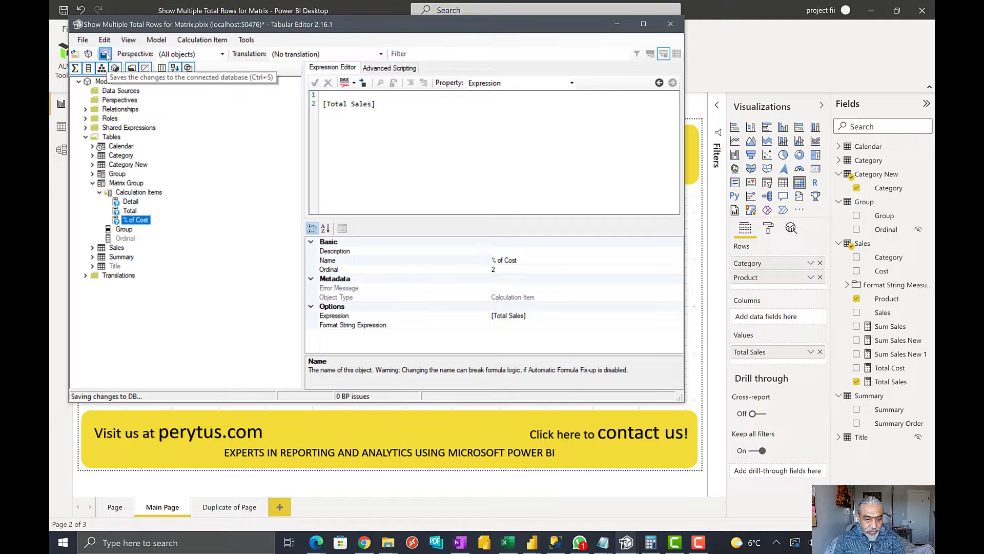
Back in Power BI, refresh the calculation groups so Matrix Group loads.
click(513, 53)
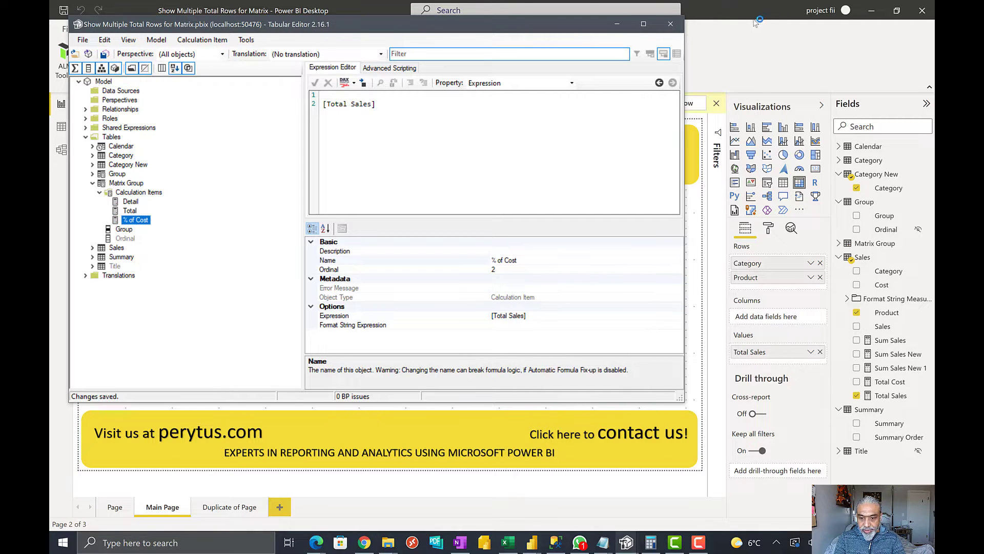
click(718, 45)
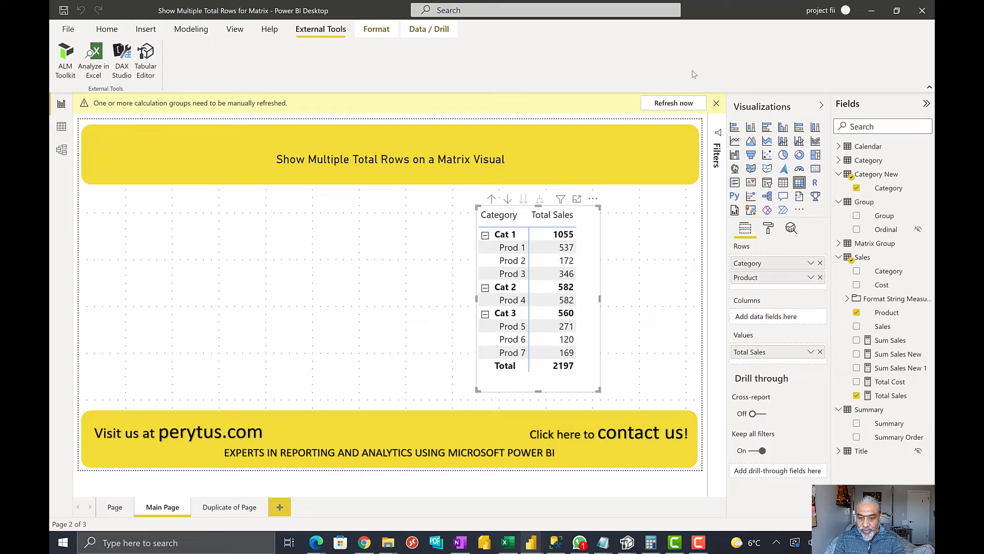
click(673, 103)
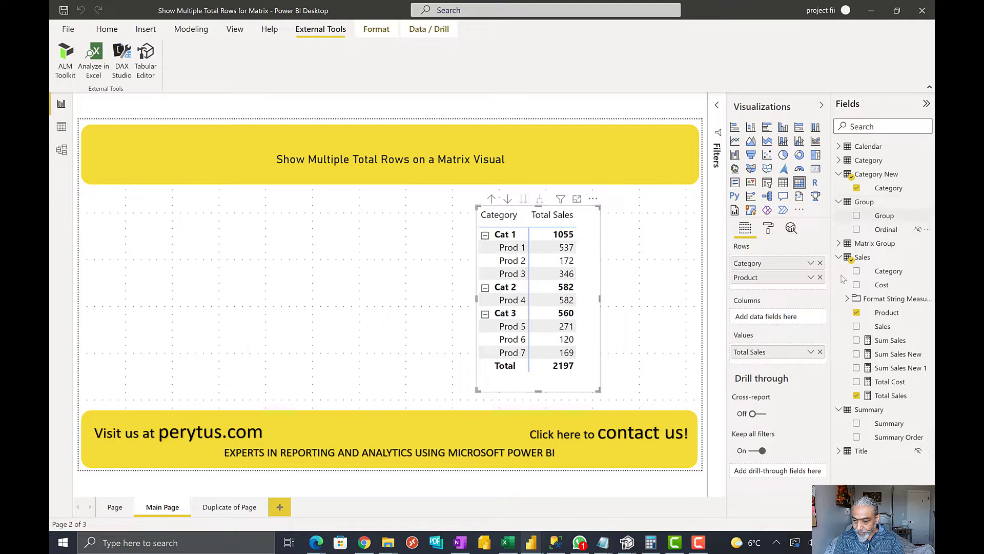
Put Matrix Group's Group field at the top of the matrix rows, then widen and nudge the visual up.
click(839, 244)
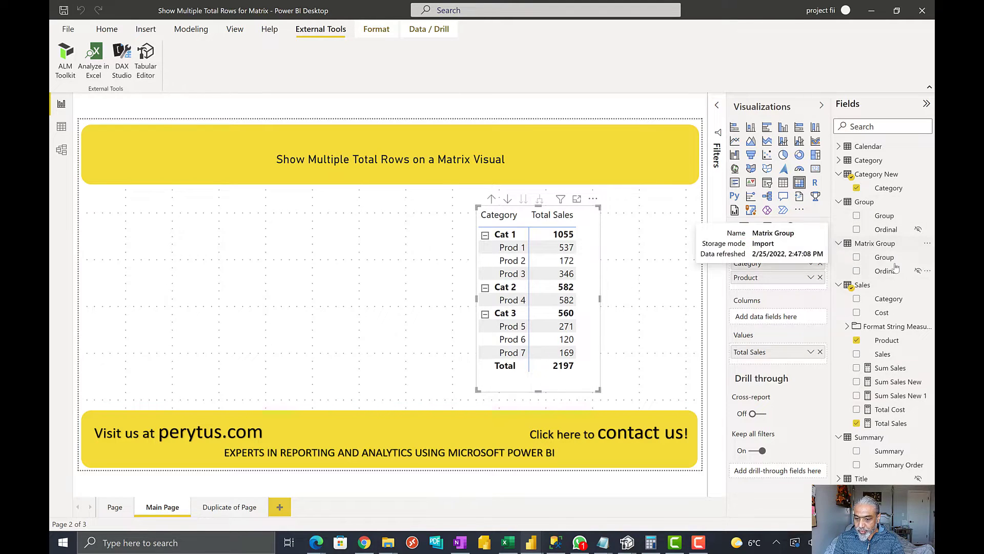
drag(889, 262, 783, 264)
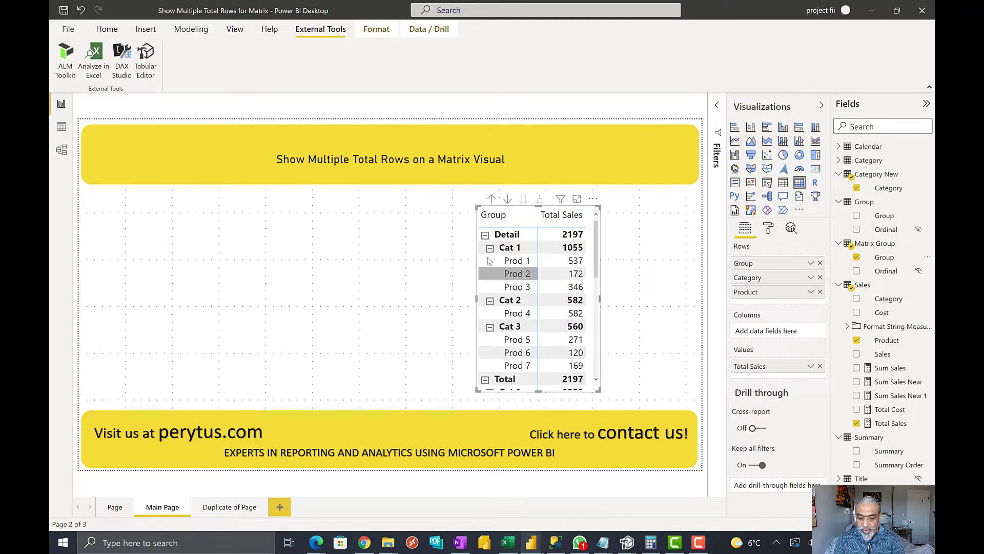
drag(477, 300, 407, 297)
drag(549, 268, 549, 253)
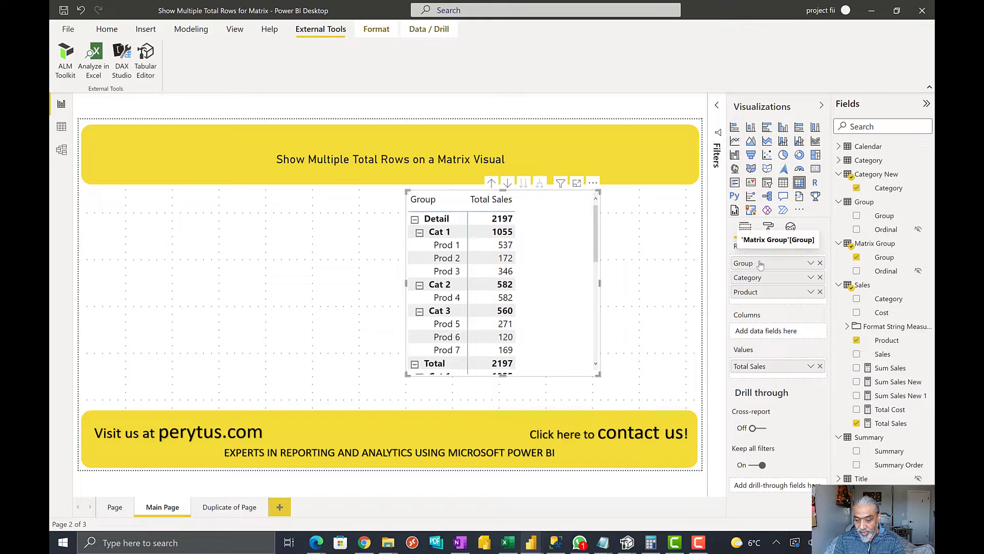
scroll(436, 247, down, 1)
scroll(436, 248, down, 8)
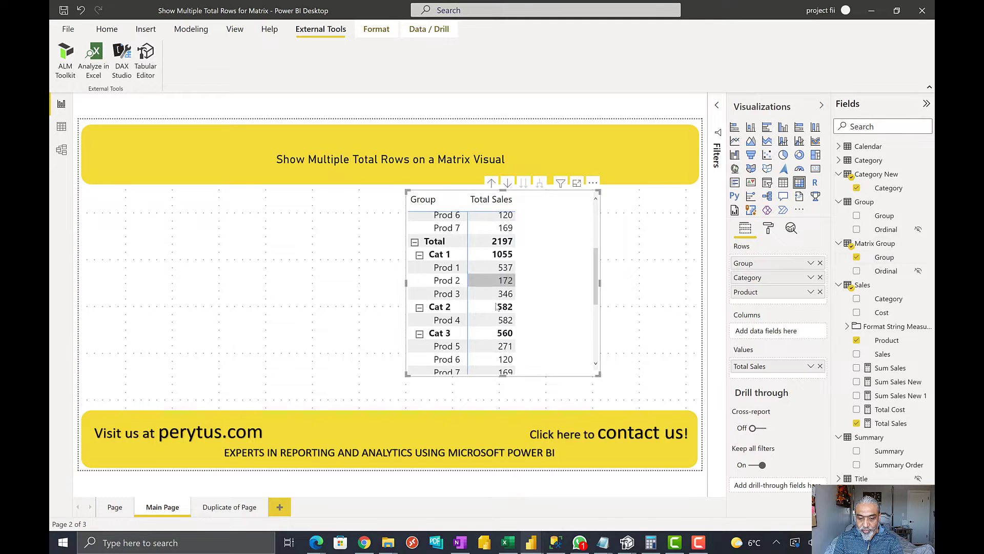
scroll(446, 280, down, 1)
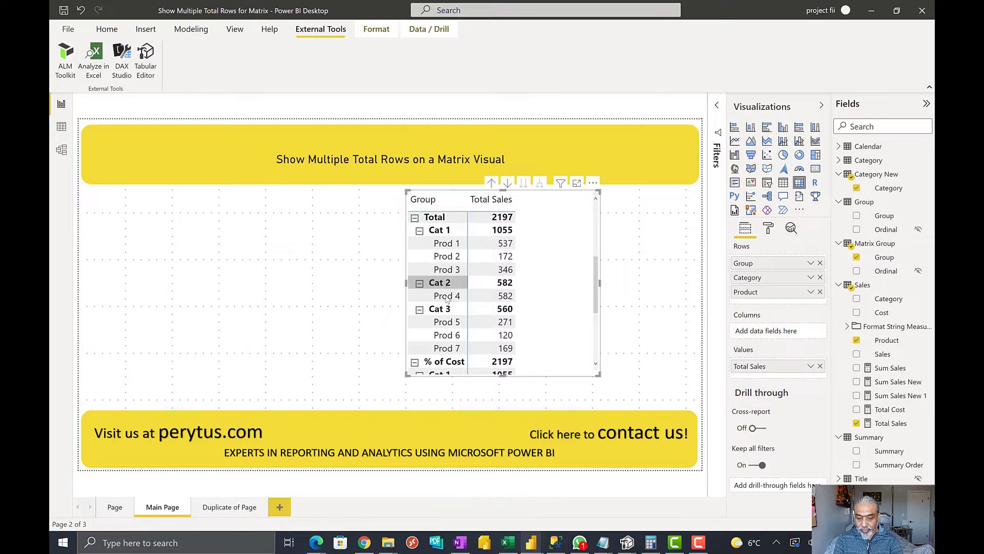
scroll(437, 320, down, 2)
scroll(438, 323, down, 3)
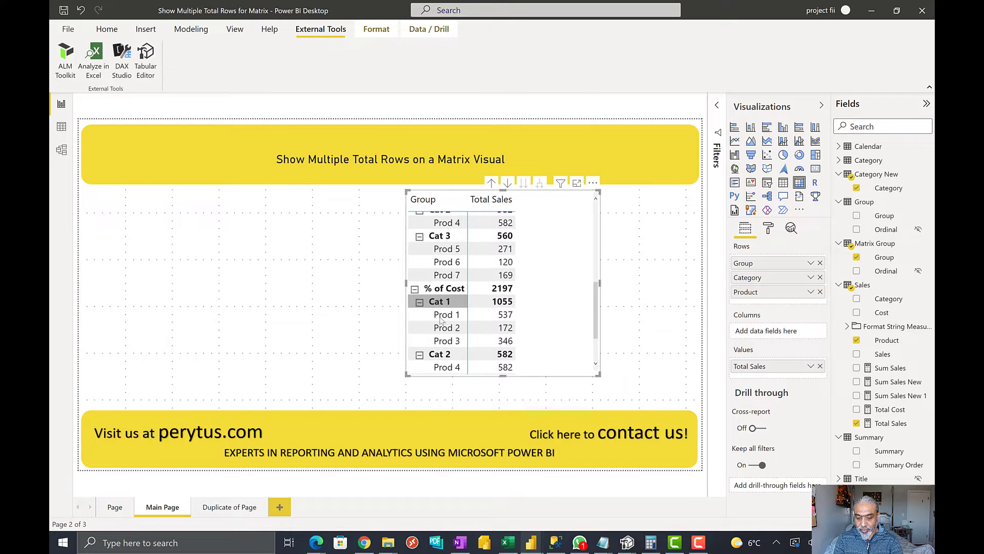
scroll(441, 354, down, 1)
scroll(433, 308, up, 5)
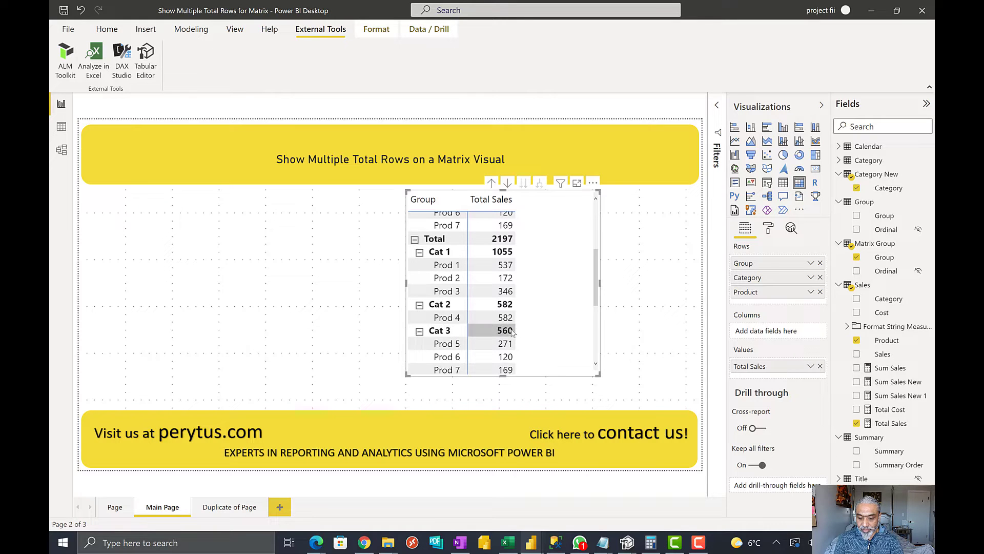
scroll(537, 318, down, 7)
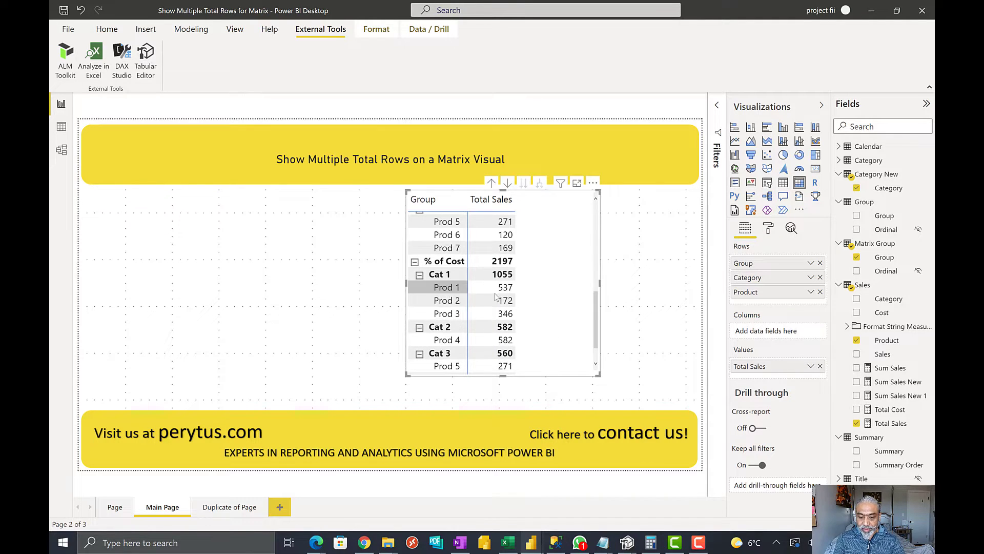
scroll(508, 300, up, 1)
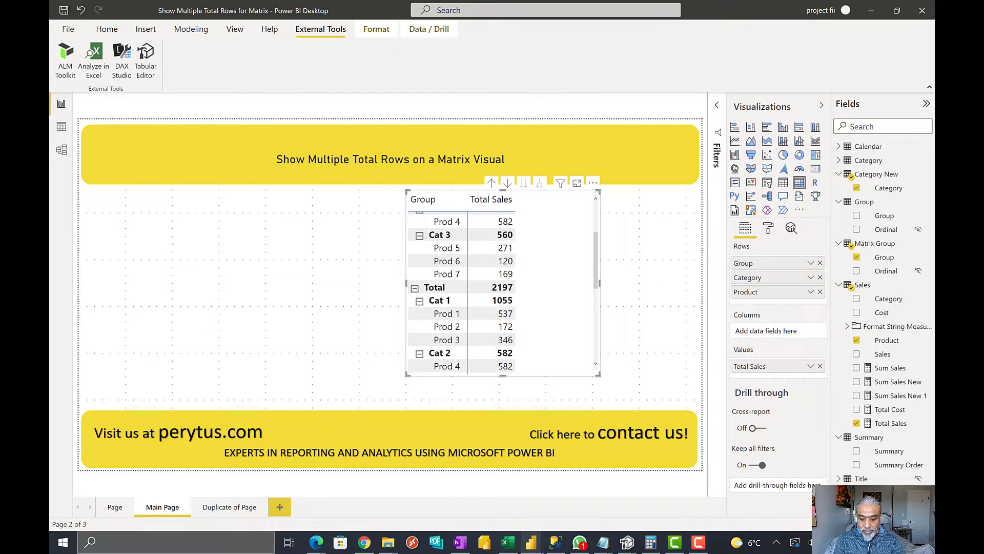
mouse_move(631, 545)
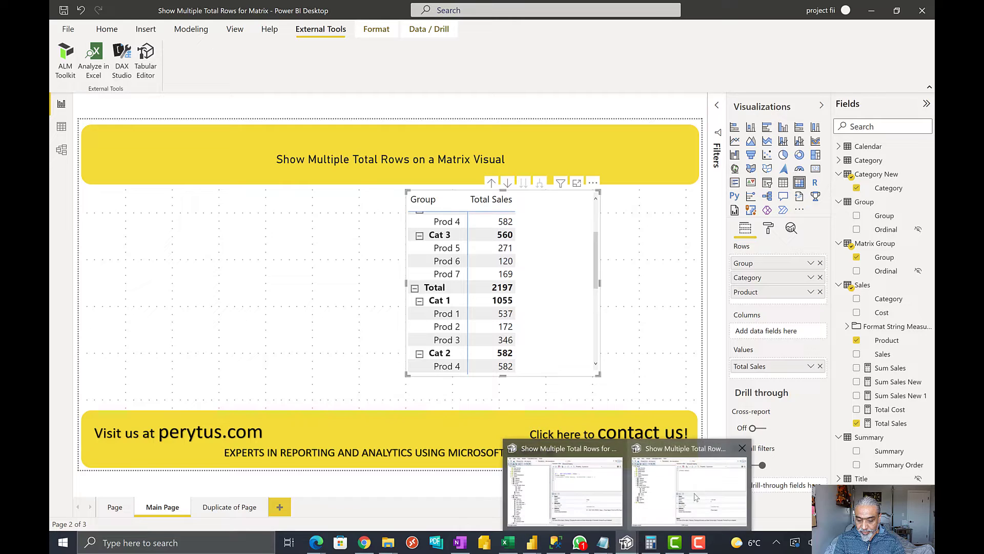
Change the Total item's expression to IF ( NOT ISFILTERED ( Sales ), [Total Sales] ) and save.
click(699, 490)
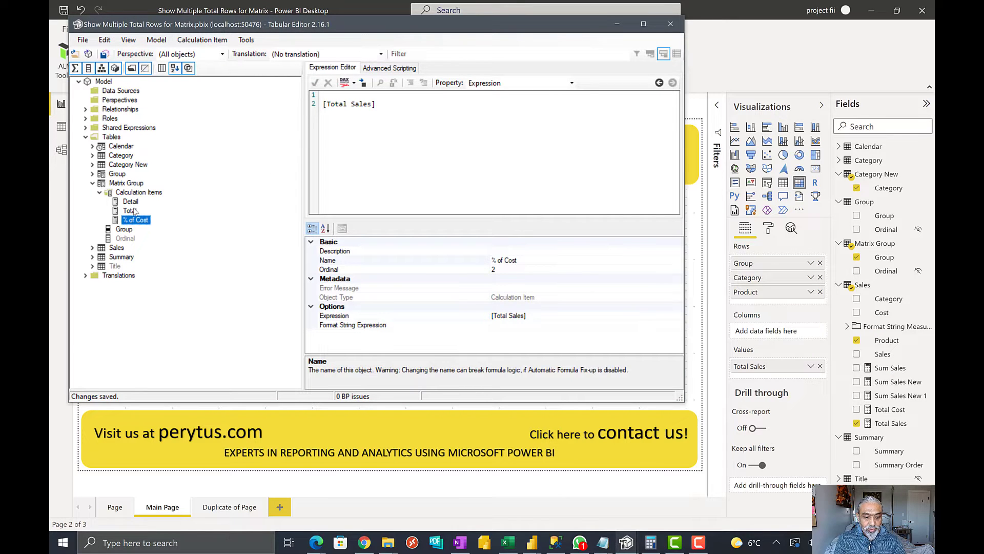
click(130, 211)
click(335, 95)
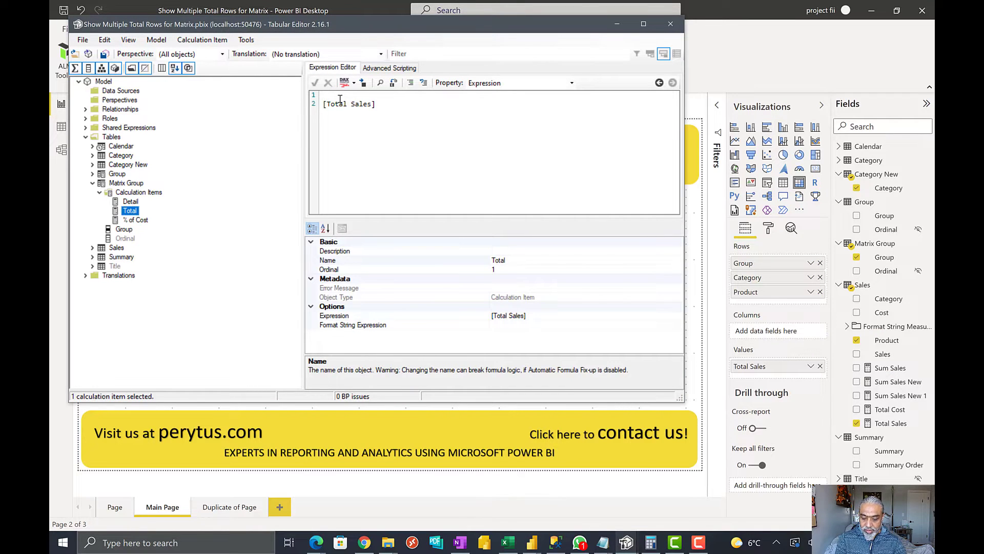
key(Return)
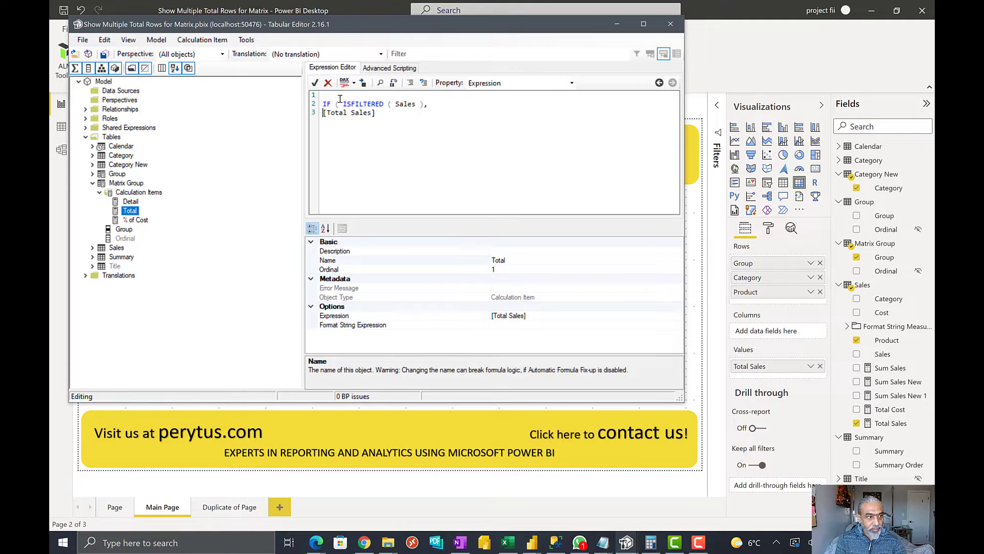
key(Tab)
text(NOT)
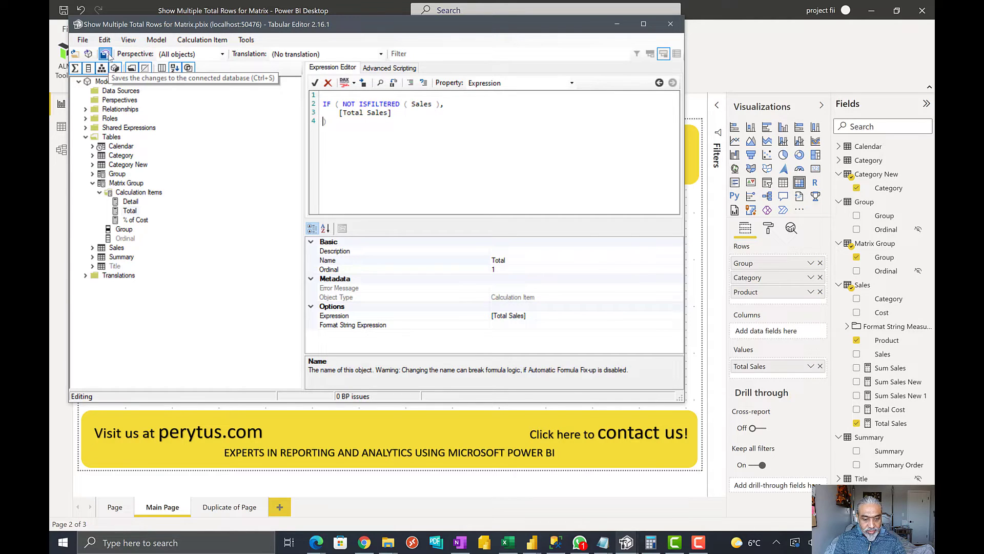
click(105, 54)
click(136, 220)
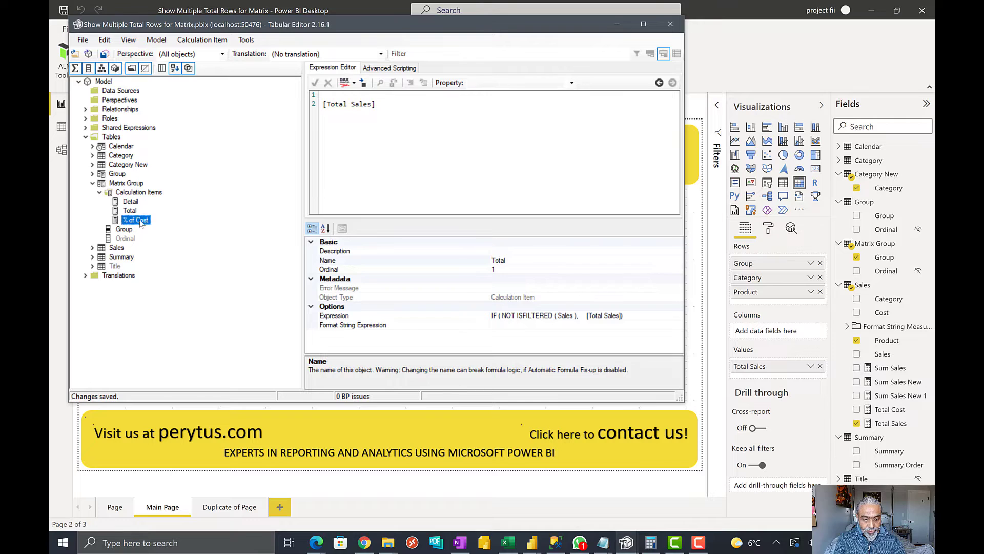
Wrap the % of Cost expression in IF ( NOT ISFILTERED ( Sales ), [Total Sales] ) and save.
key(Return)
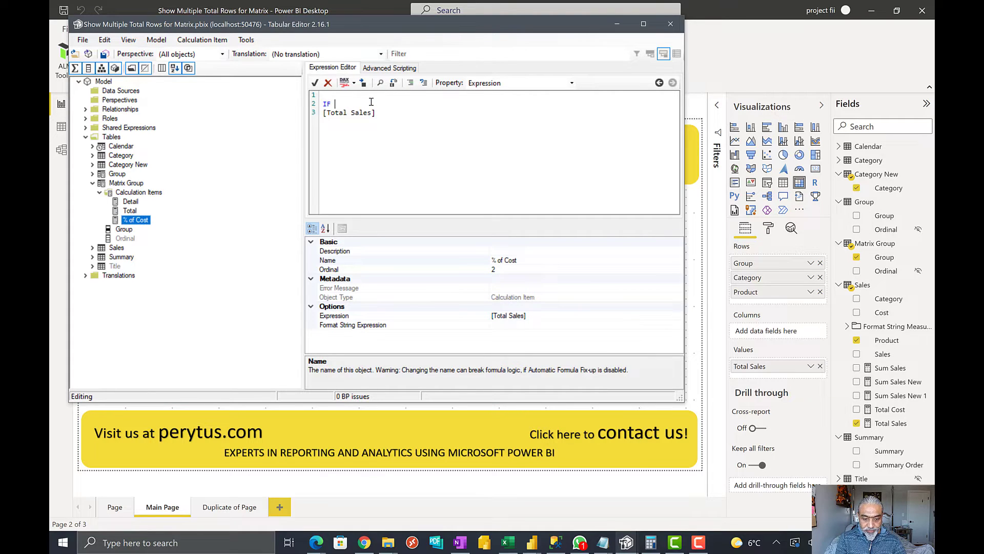
text(IF ( NOT ISFILTERED ( Sales ),)
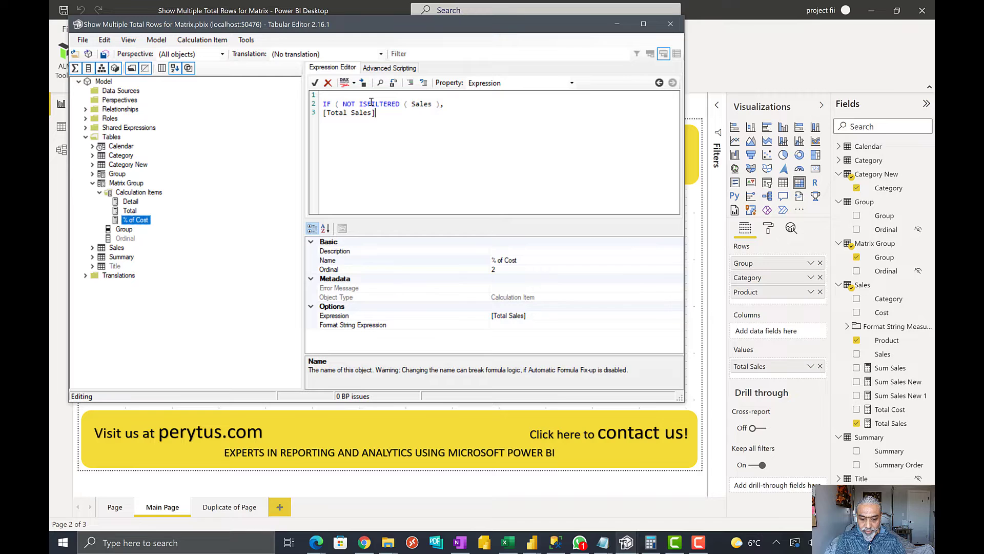
key(Tab)
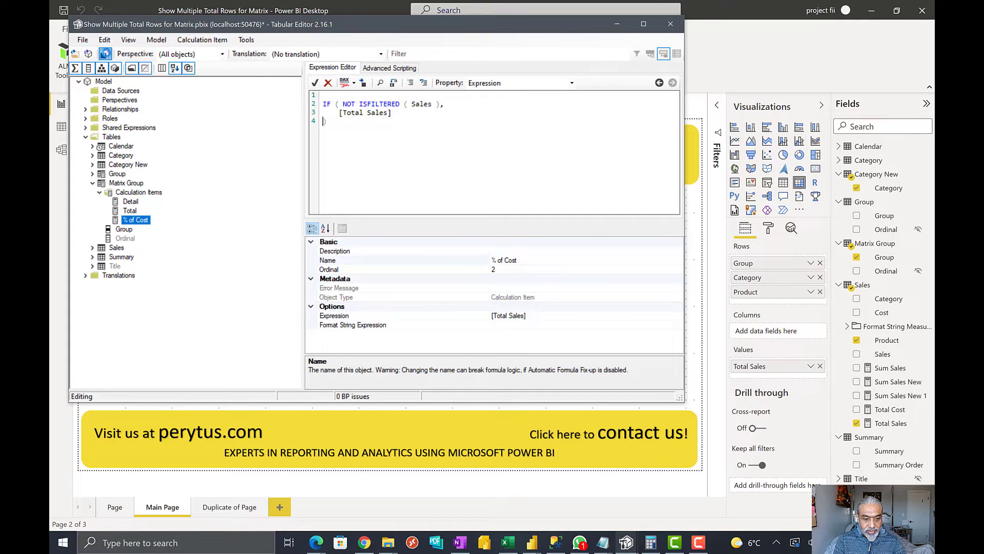
click(104, 54)
click(711, 55)
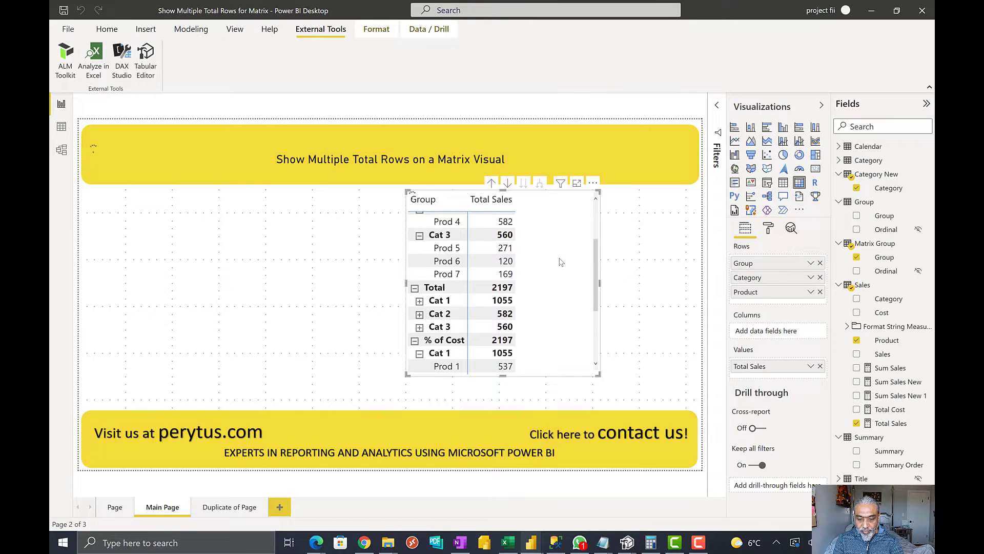
Collapse Cat 1, Cat 2 and Cat 3 under the matrix's Total group, keeping % of Cost expanded.
scroll(560, 262, up, 3)
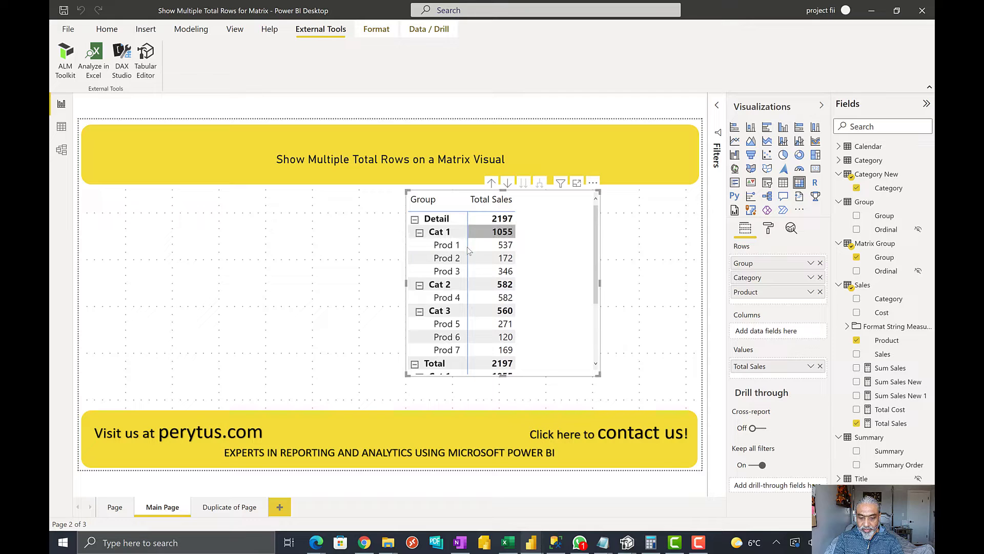
scroll(453, 303, down, 3)
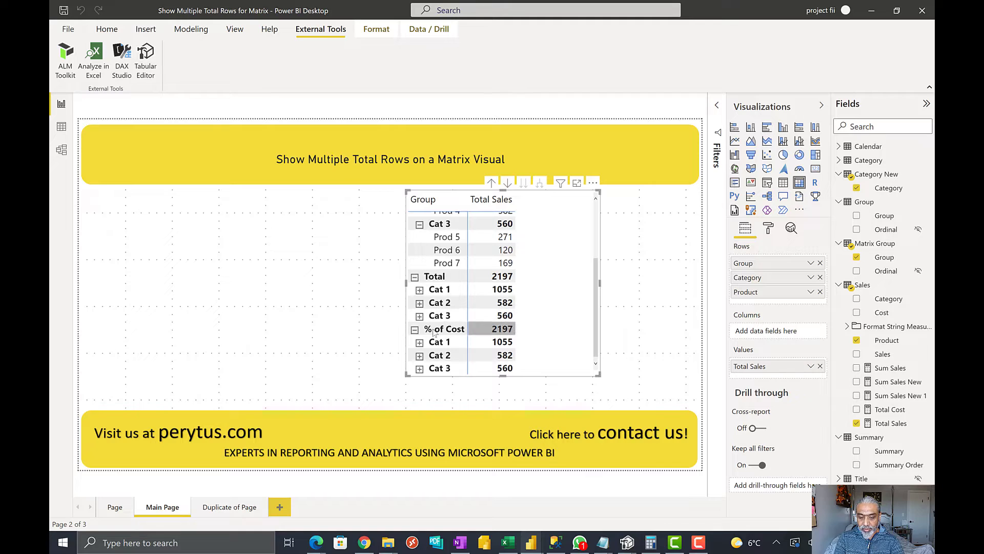
click(420, 291)
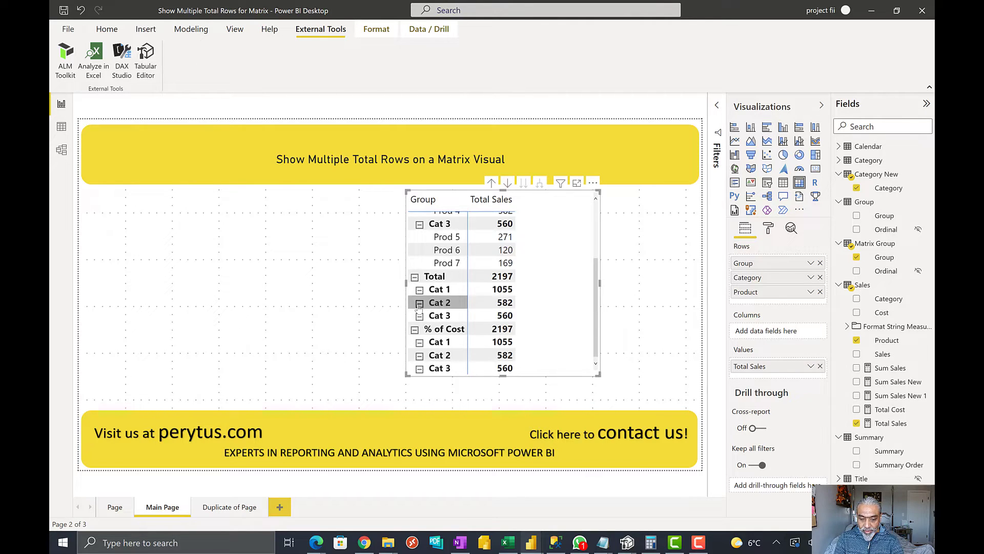
click(420, 316)
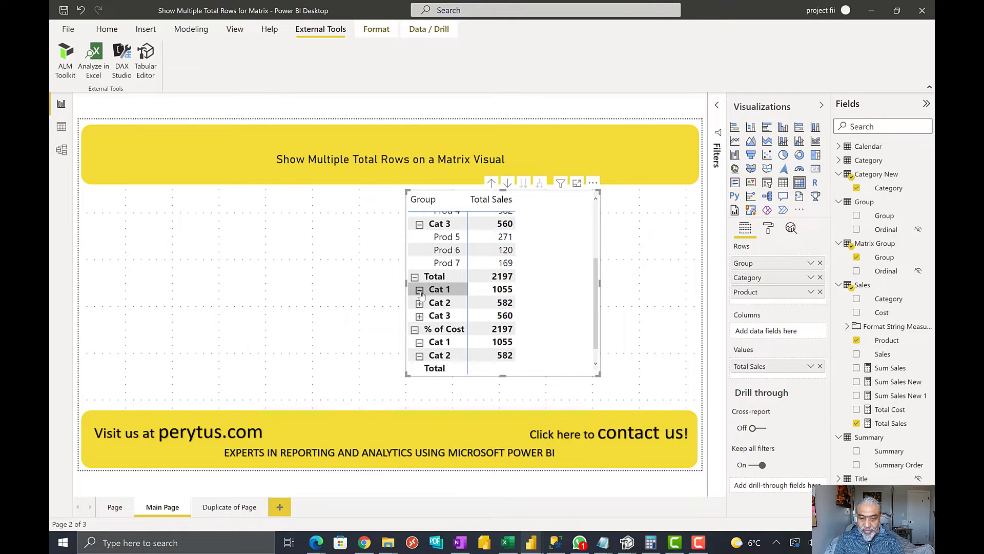
click(421, 291)
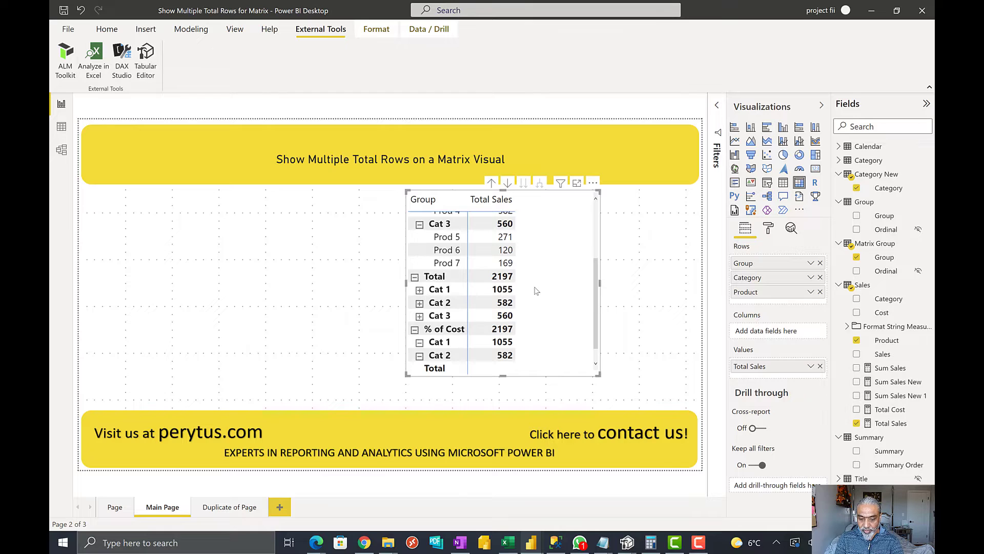
scroll(530, 296, up, 5)
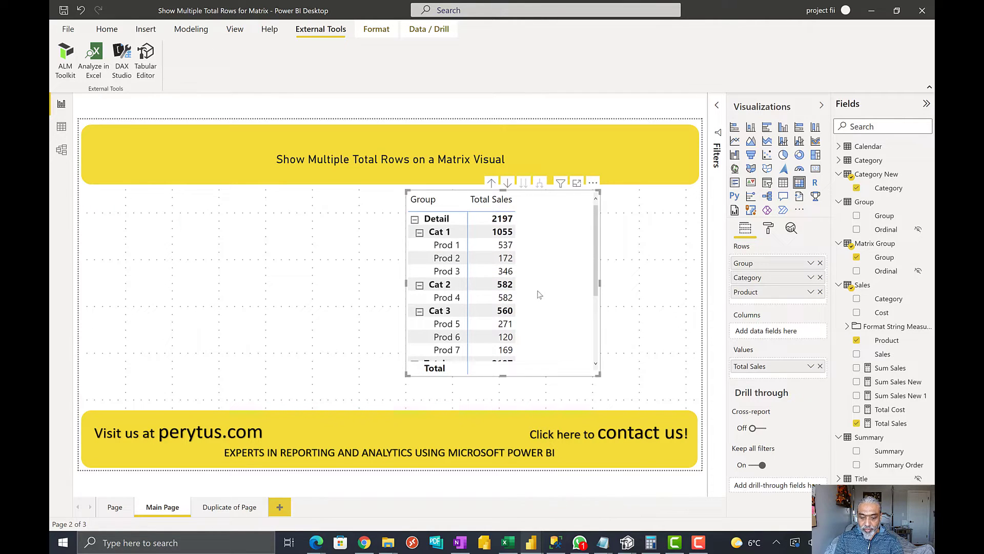
scroll(493, 296, down, 4)
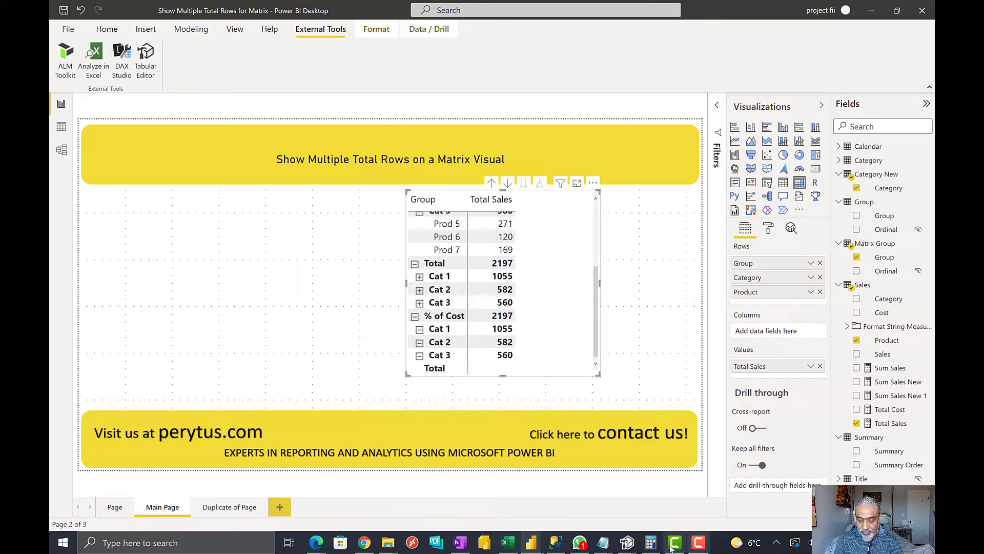
In Tabular Editor, change the % of Cost expression to DIVIDE ( [Total Cost], [Total Sales] ).
mouse_move(630, 543)
click(564, 492)
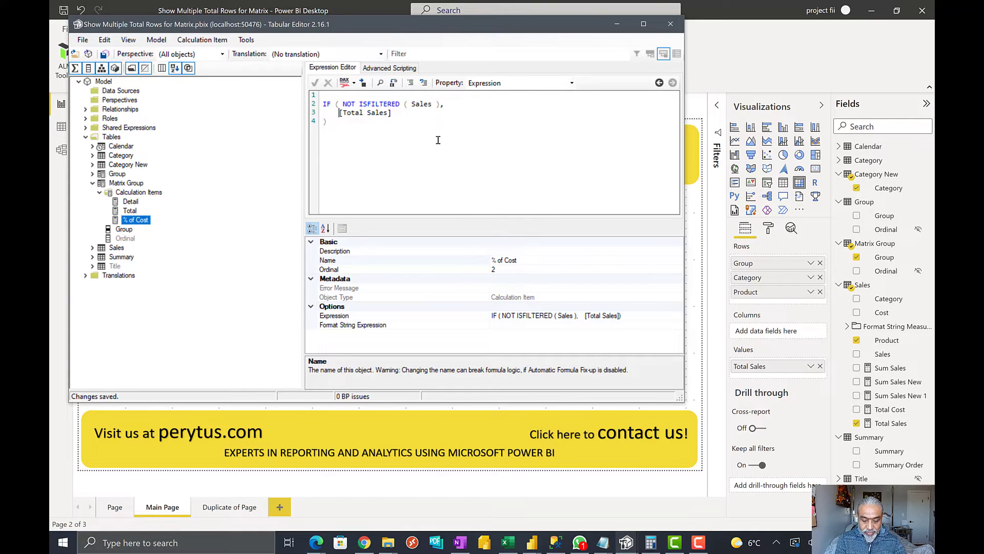
text(DIVIDE ( [Tota)
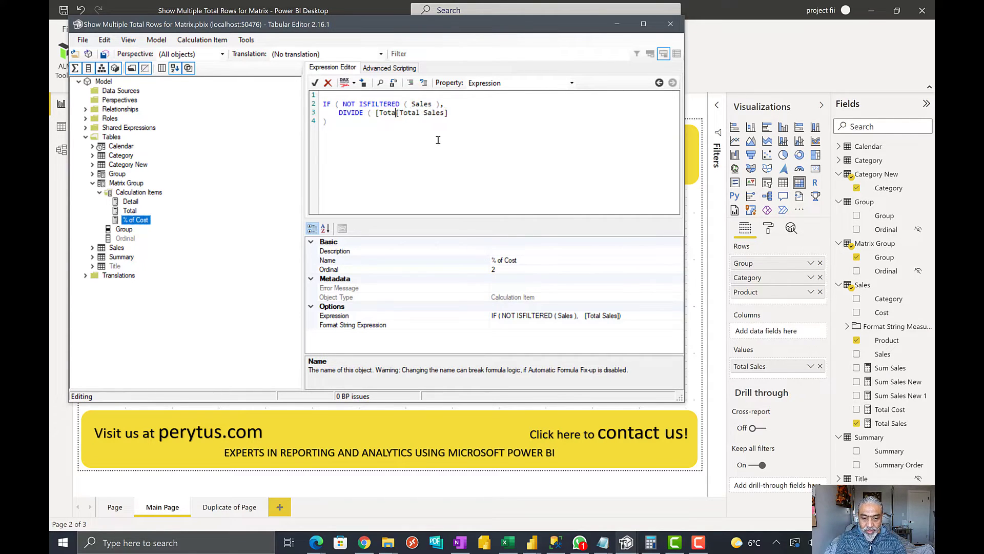
text(l Cost],)
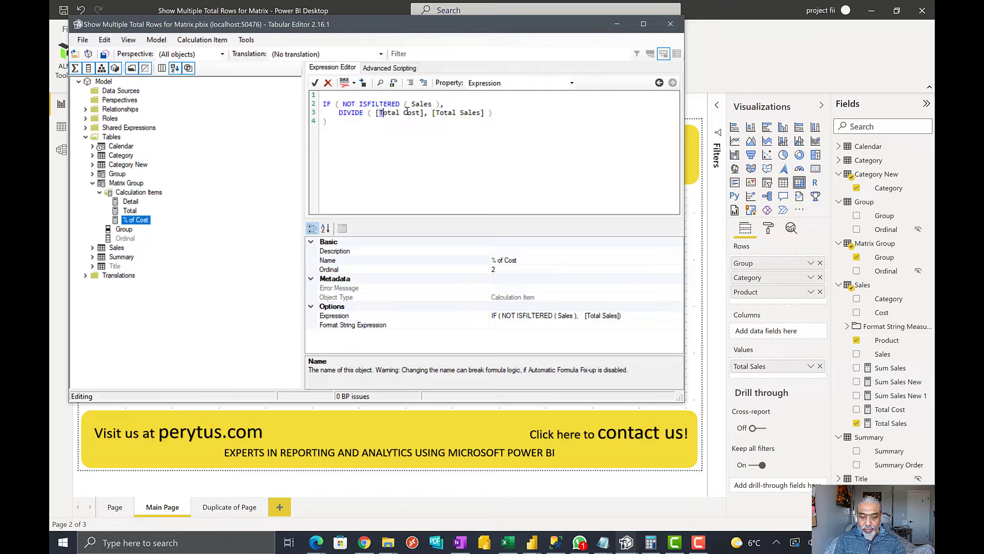
drag(380, 112, 420, 113)
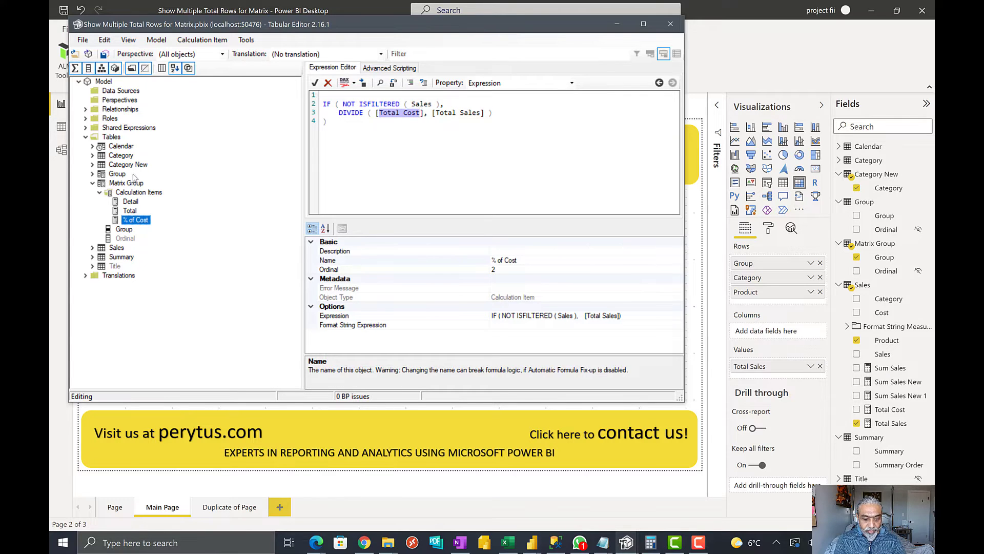
Give % of Cost the format string expression "0.00%" and save it to the model.
click(564, 84)
click(571, 84)
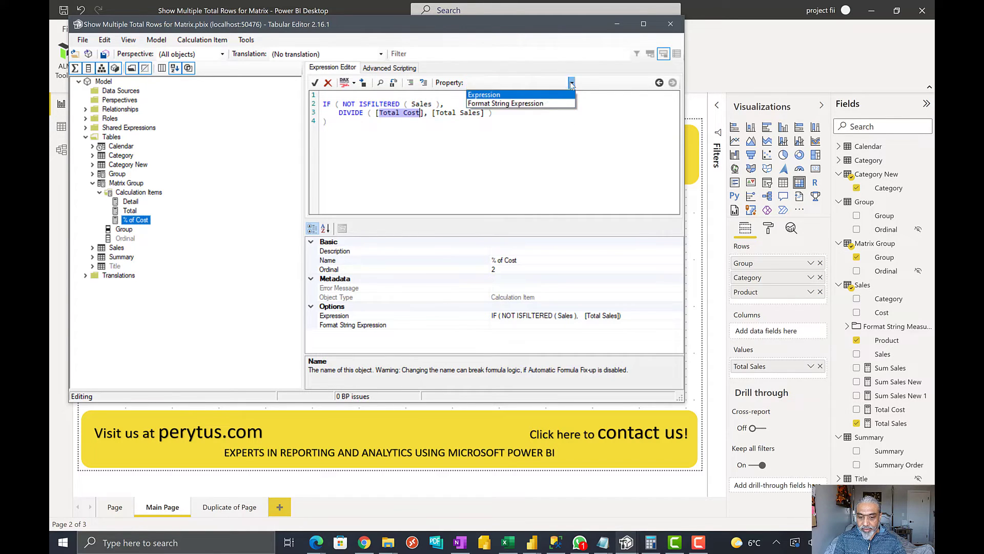
click(544, 102)
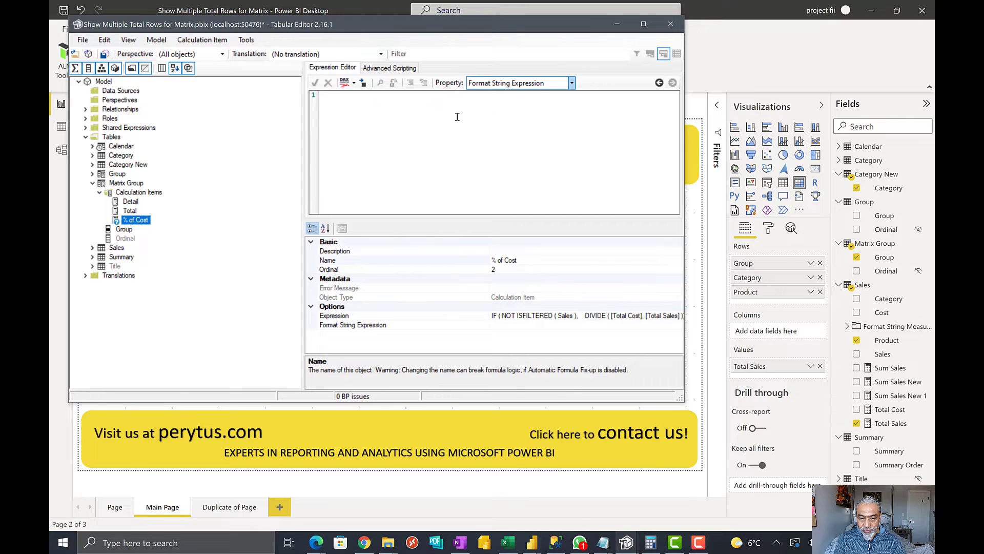
key(Return)
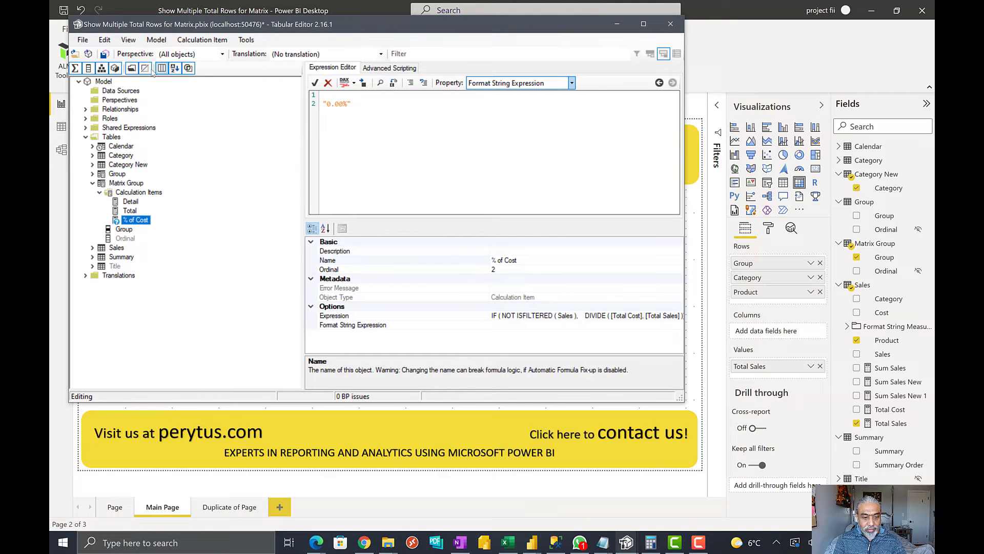
click(107, 54)
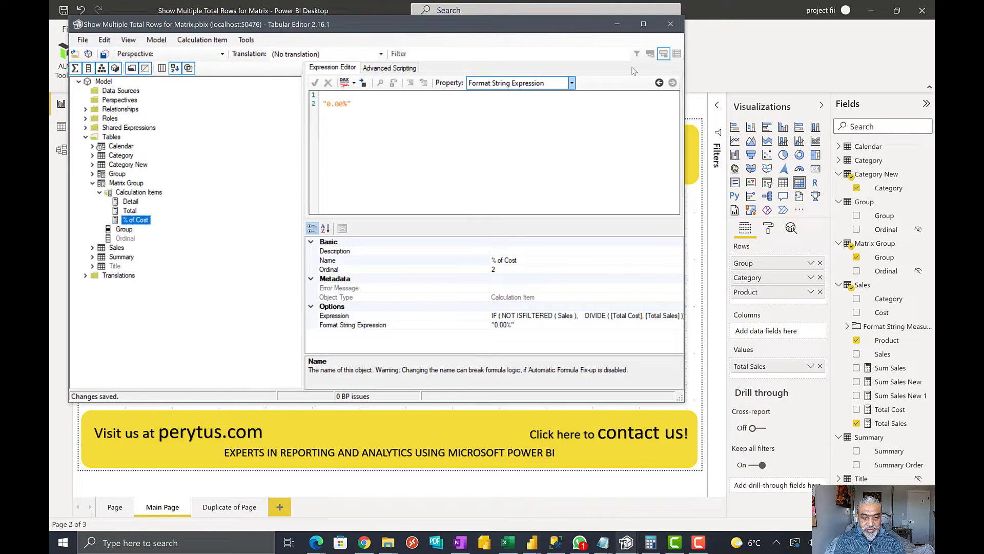
click(768, 68)
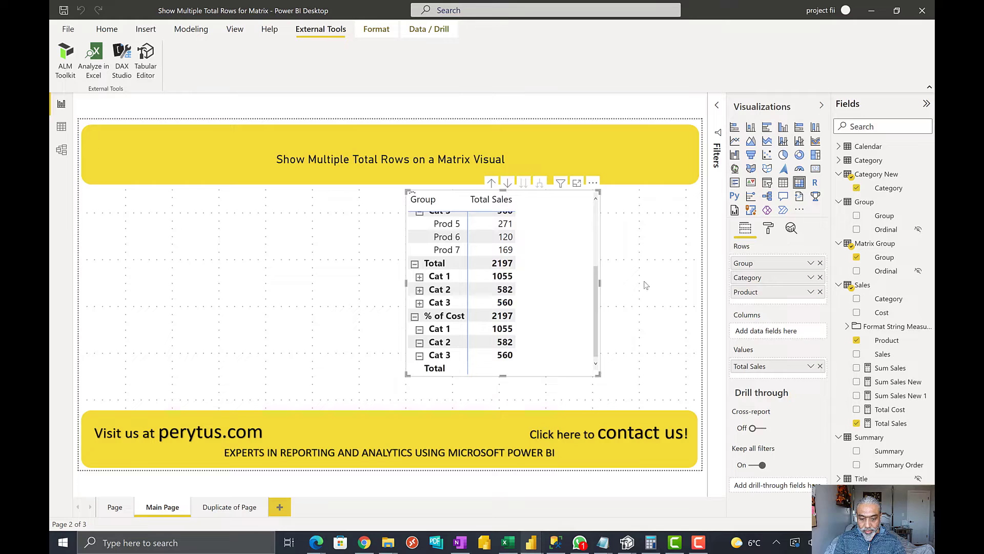
Check the matrix's % of Cost rows show percentages like 9.74%, then bring up its format options.
scroll(555, 313, up, 2)
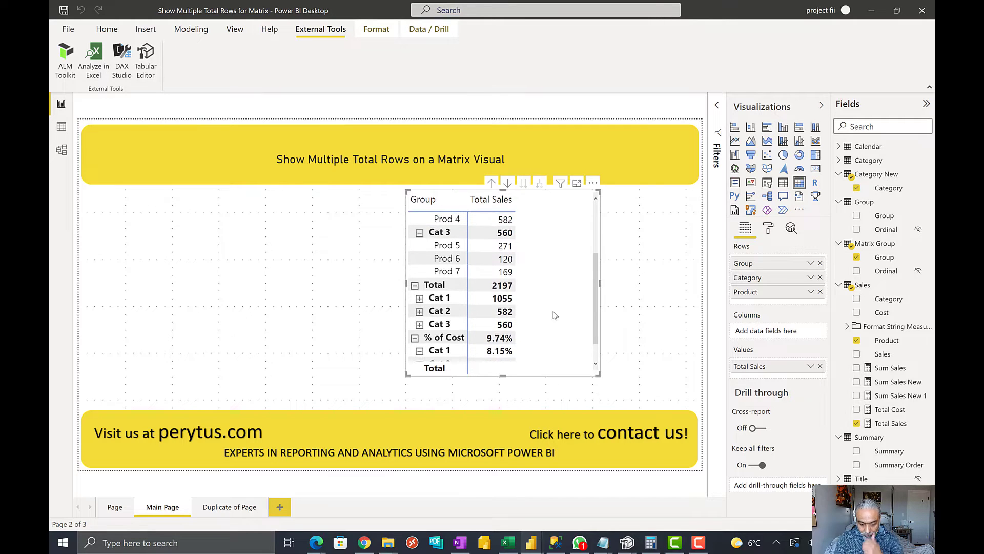
scroll(554, 314, up, 1)
scroll(554, 315, down, 3)
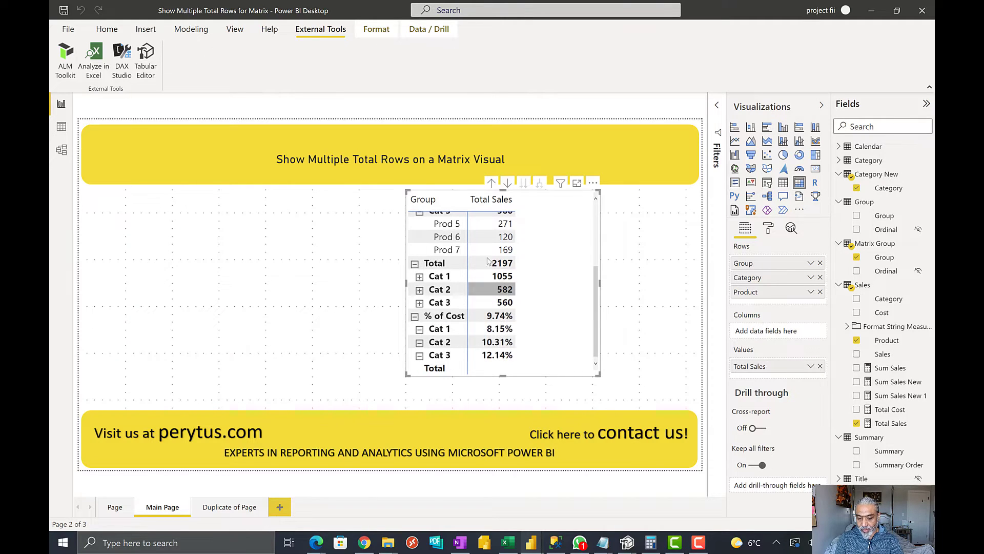
scroll(564, 316, up, 5)
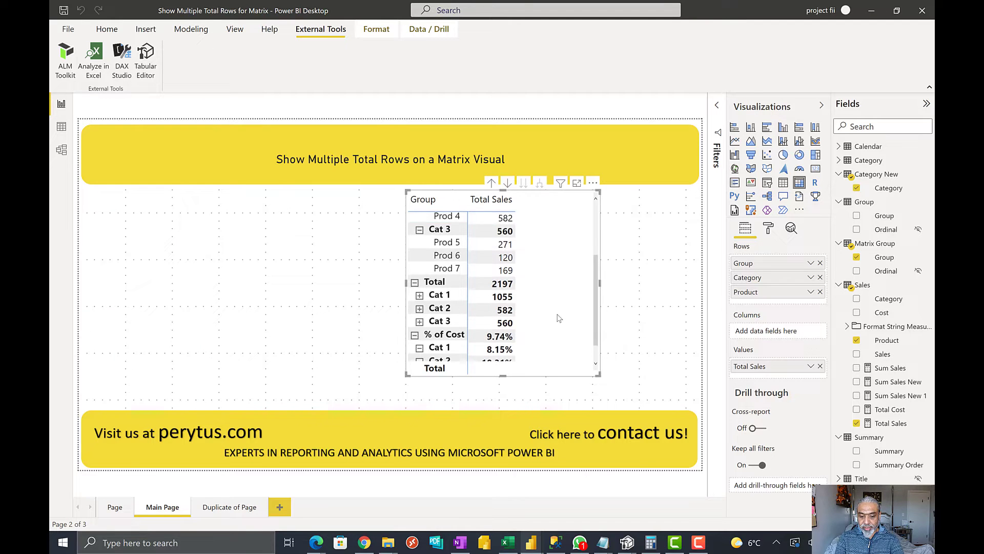
scroll(487, 256, down, 3)
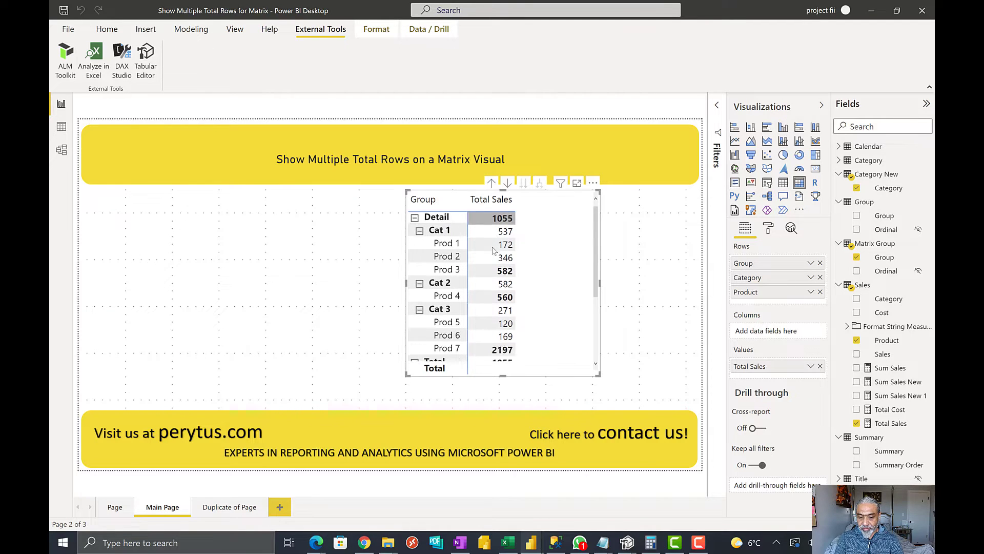
scroll(489, 262, down, 1)
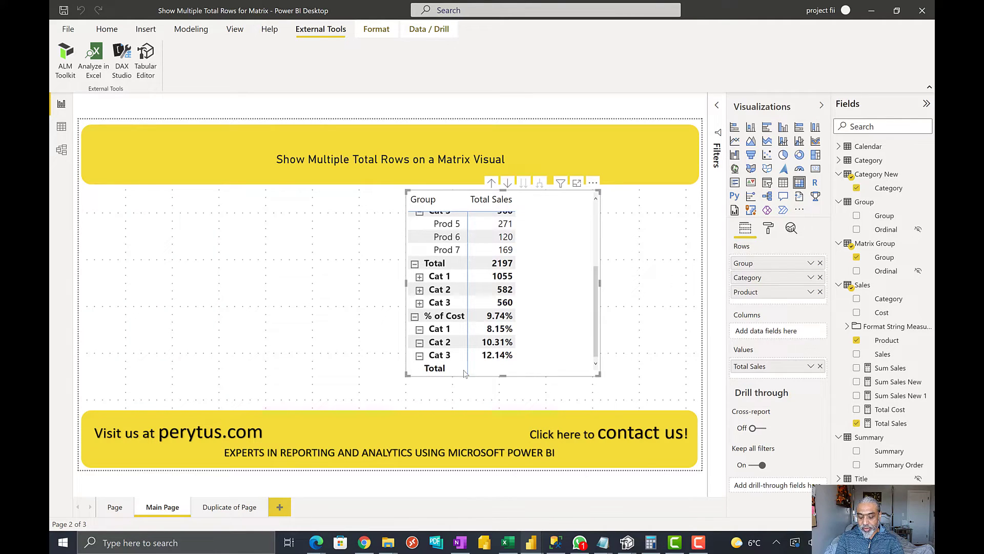
scroll(477, 299, up, 4)
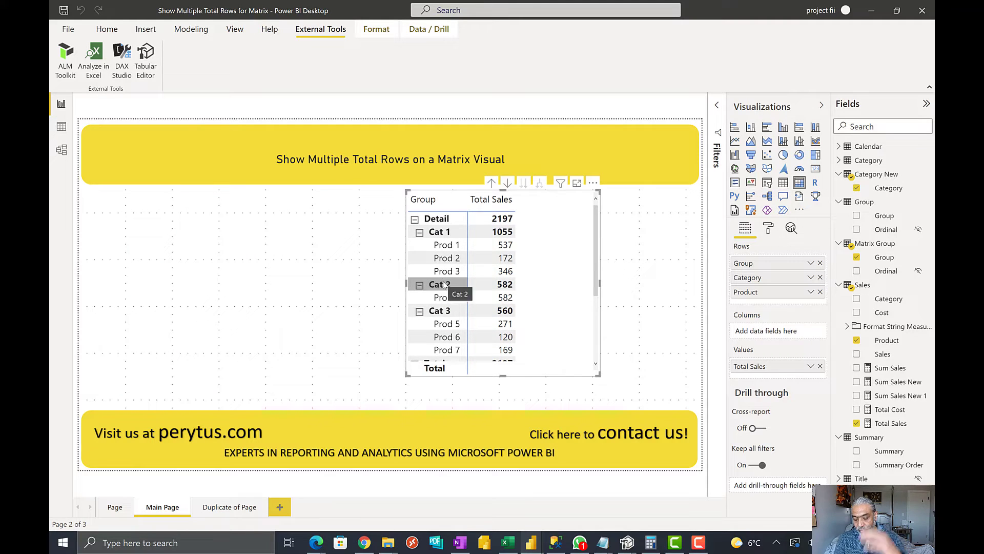
scroll(456, 290, down, 3)
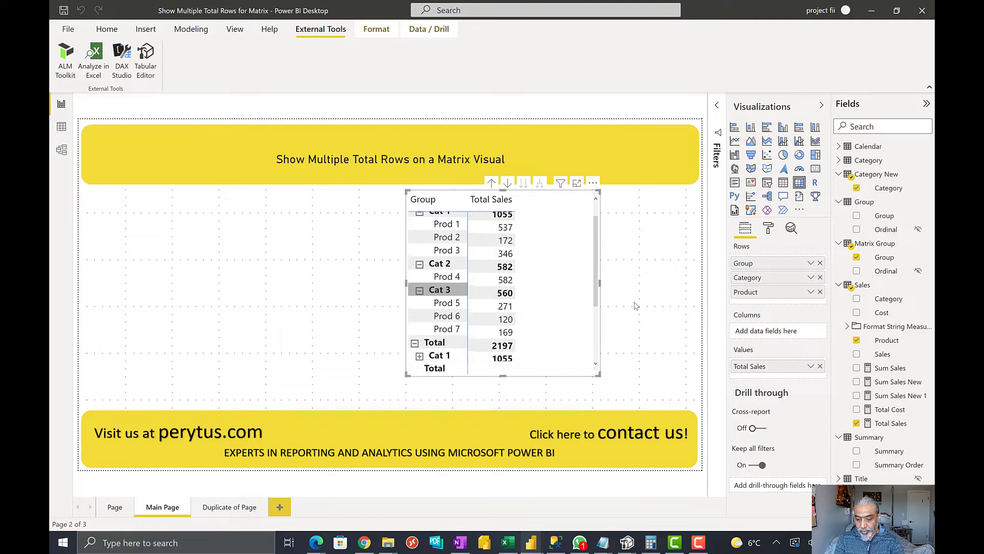
click(768, 229)
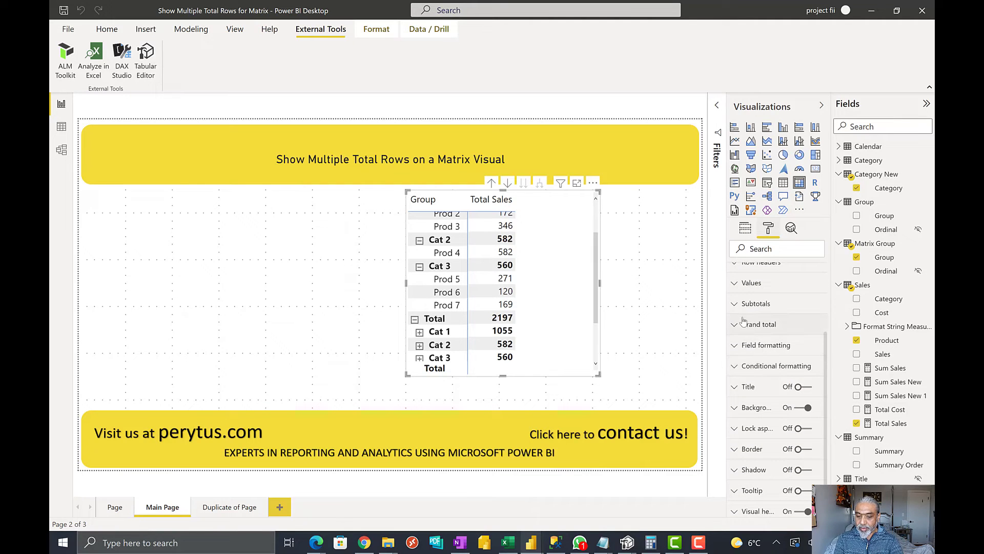
Switch off the Group-level subtotals in the matrix's Subtotals formatting.
click(762, 316)
scroll(774, 333, down, 5)
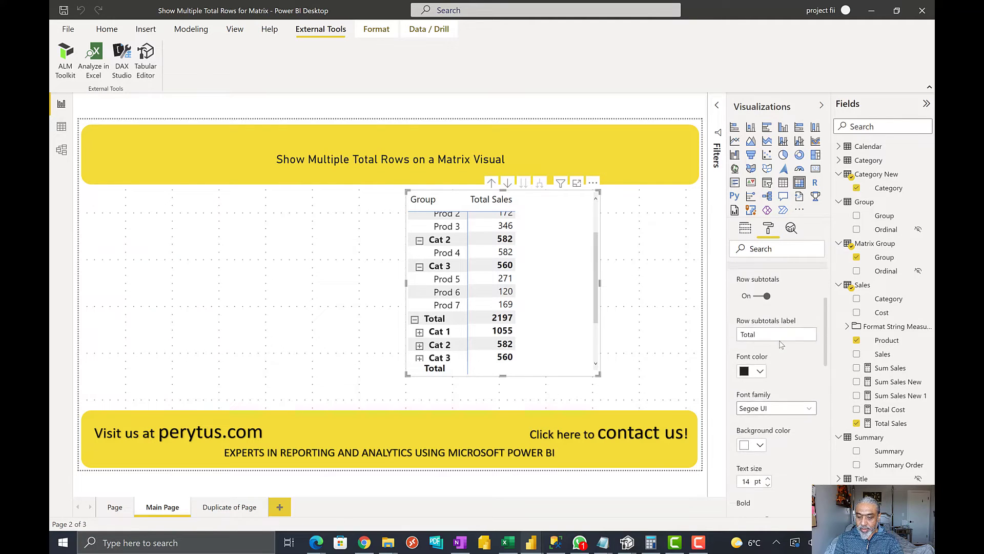
scroll(774, 359, down, 6)
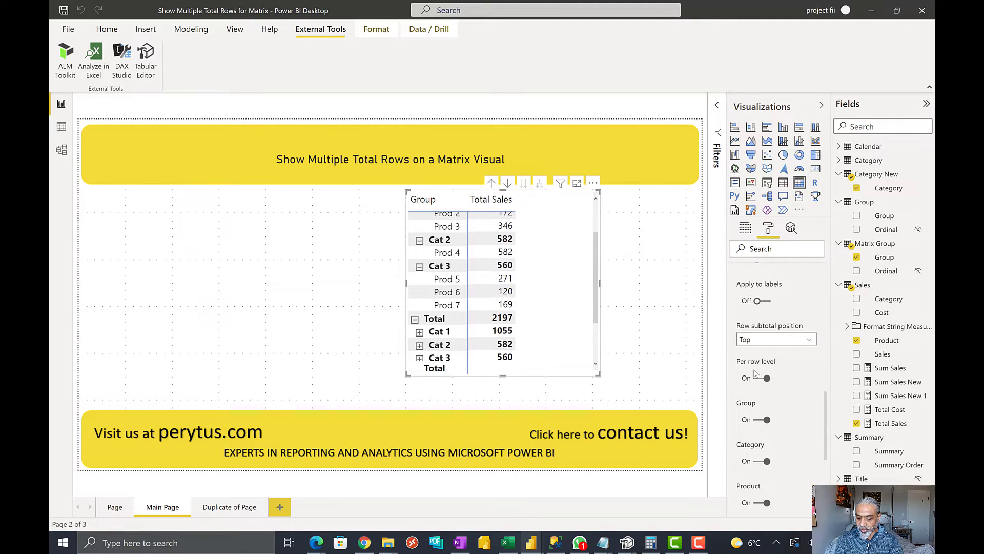
click(758, 422)
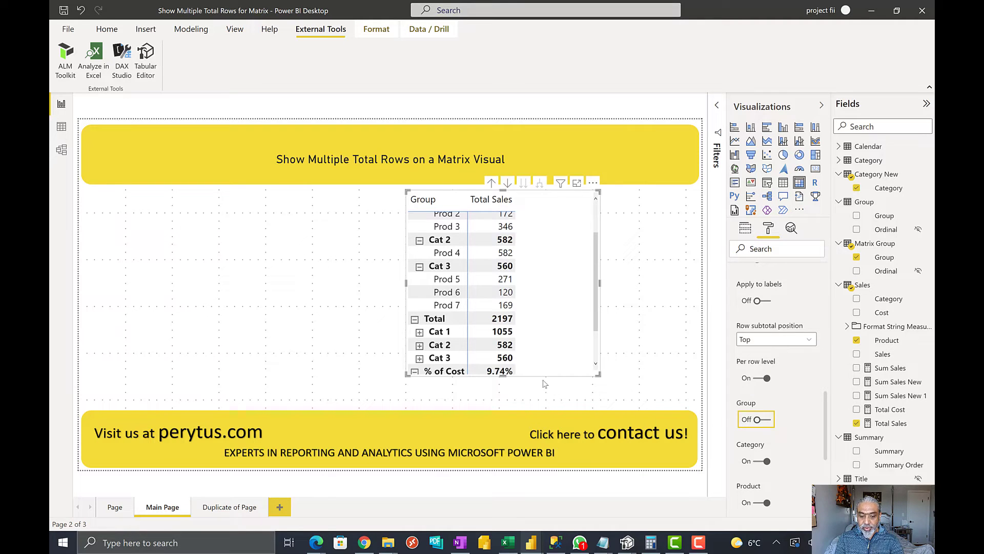
Make the matrix taller, shift it left, and drop the Group field onto the canvas as a new visual.
scroll(530, 344, down, 2)
scroll(530, 345, down, 2)
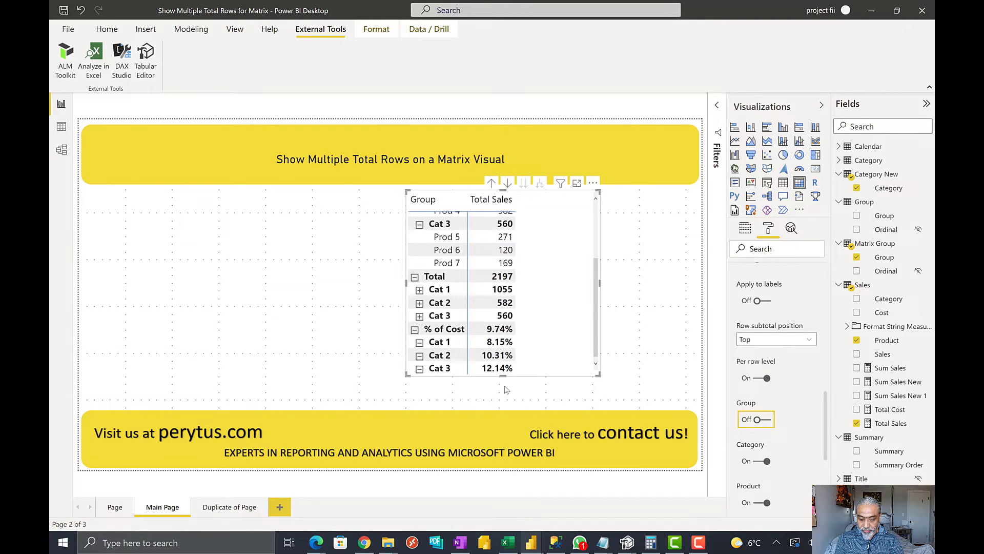
drag(503, 375, 504, 399)
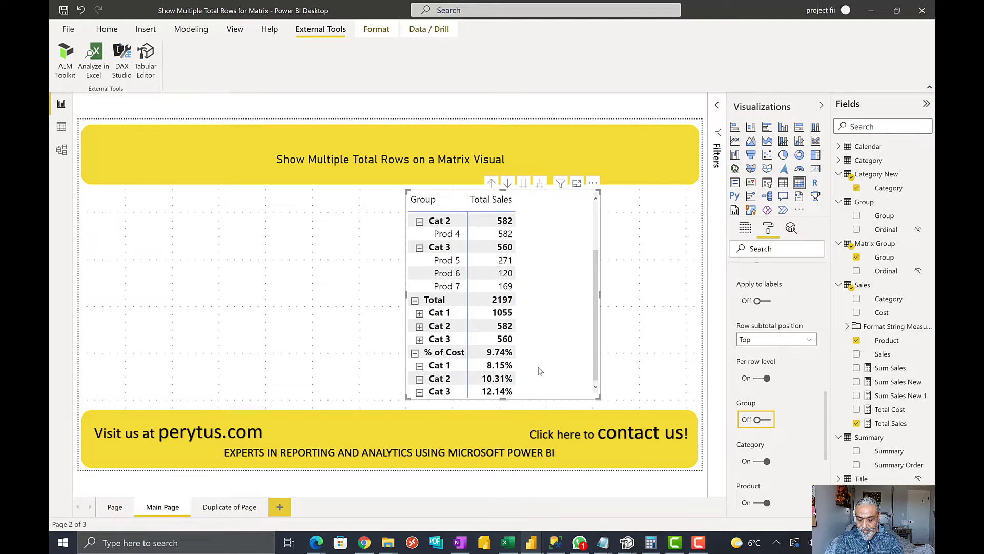
scroll(533, 367, up, 1)
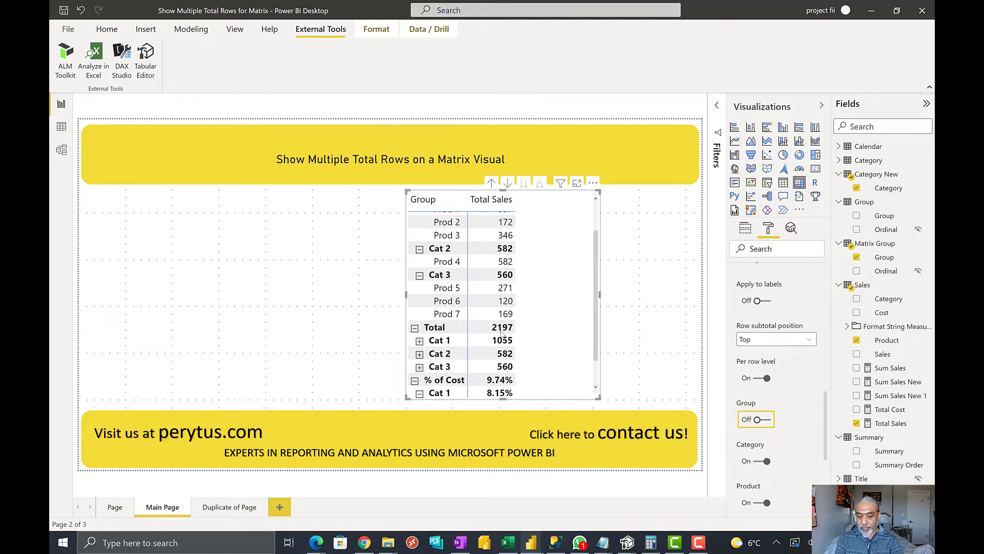
drag(560, 314, 499, 315)
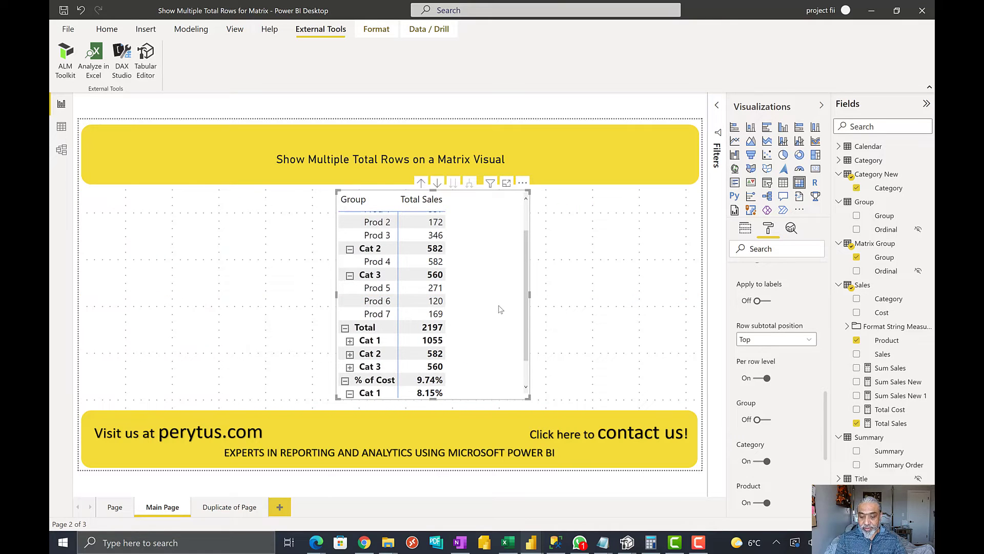
drag(889, 217, 631, 221)
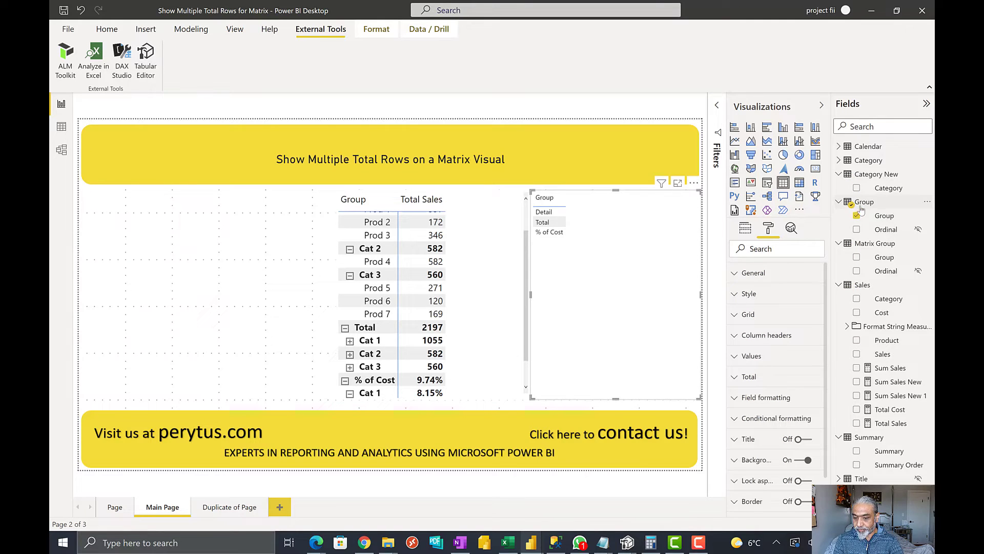
Add Matrix Group's Group field as a new visual, convert it to a slicer, and narrow it slightly.
click(693, 183)
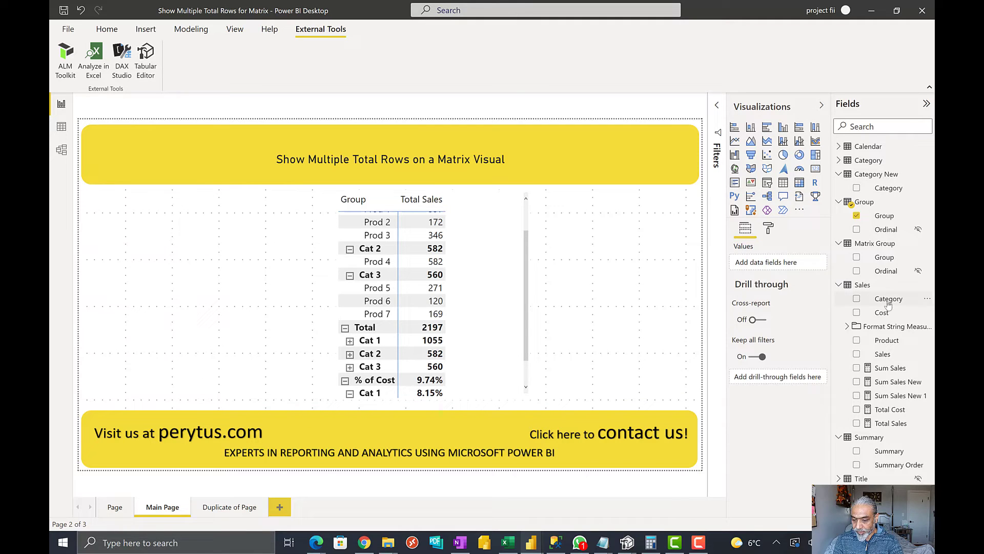
drag(881, 260, 604, 243)
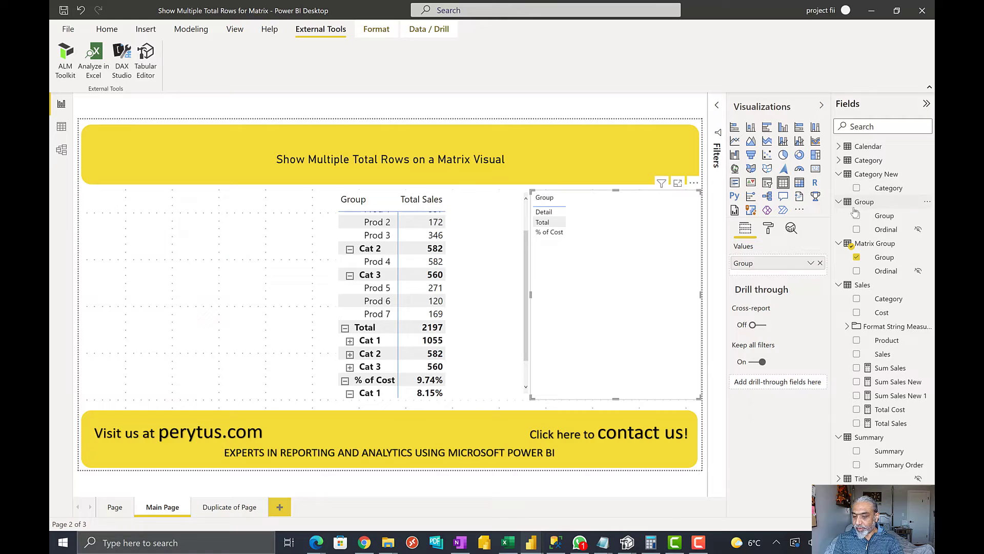
click(766, 185)
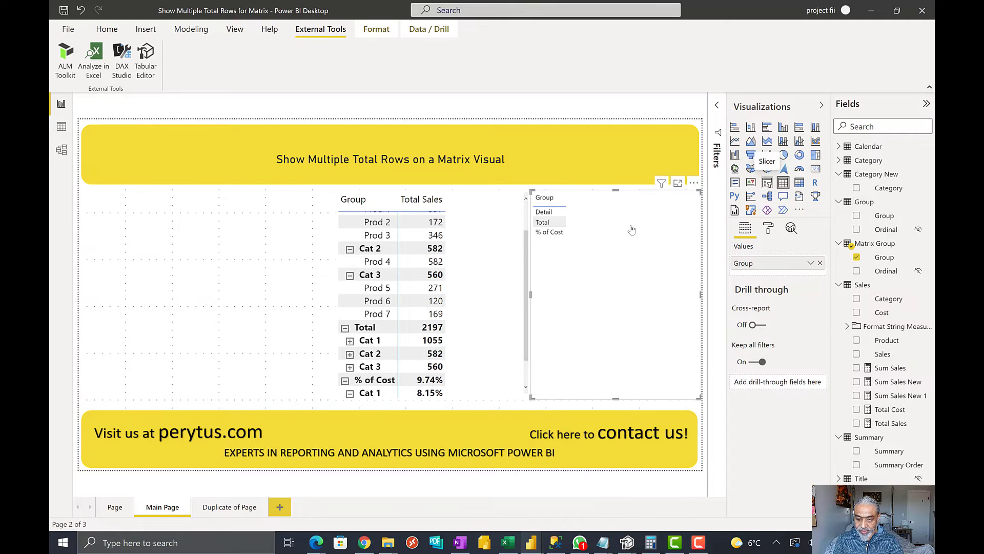
drag(532, 302, 540, 301)
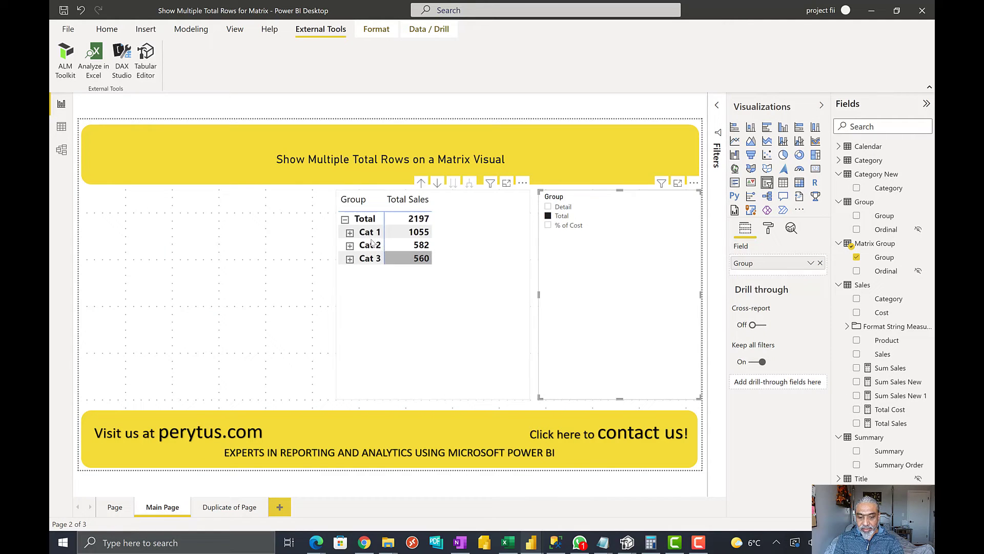
Tick % of Cost and Detail in the Group slicer to filter the matrix.
click(548, 227)
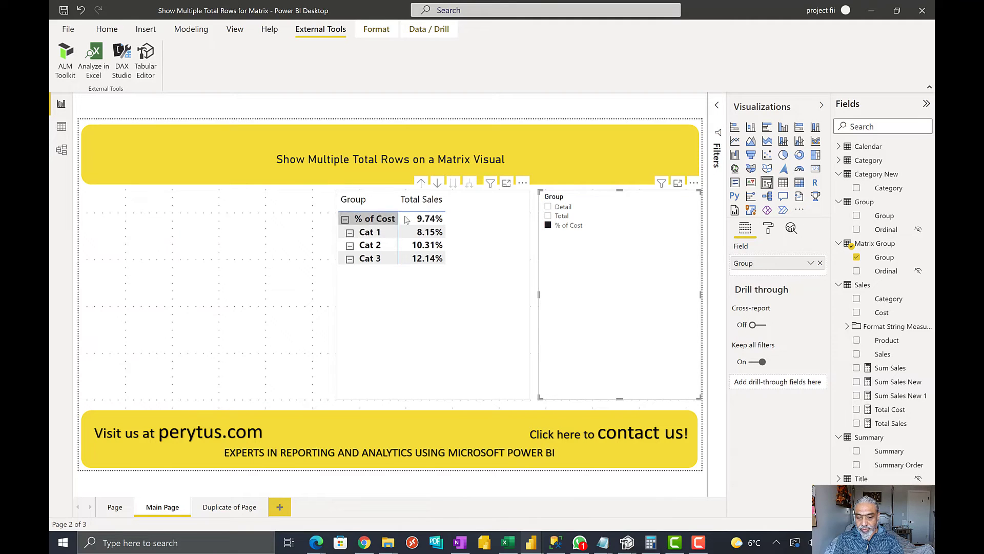
click(548, 206)
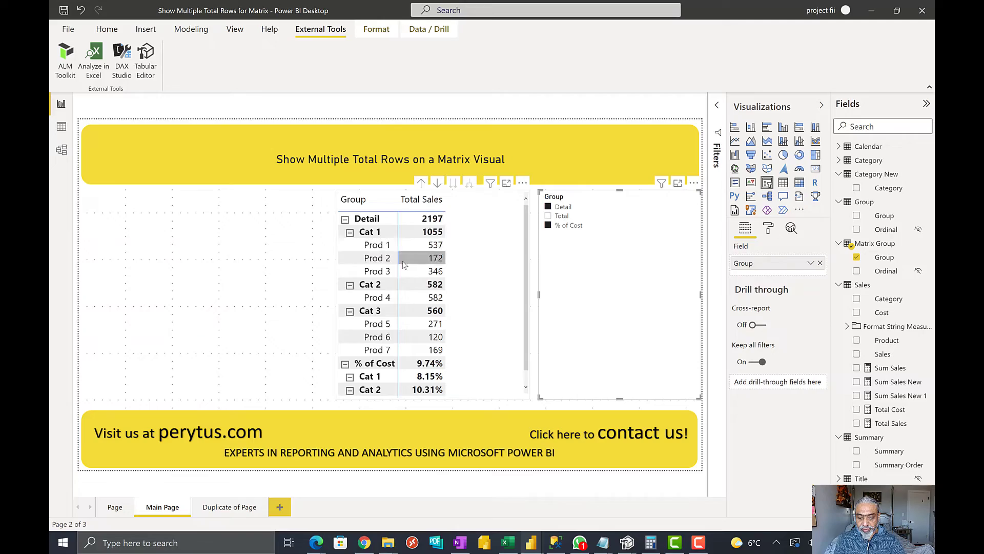
scroll(524, 269, down, 1)
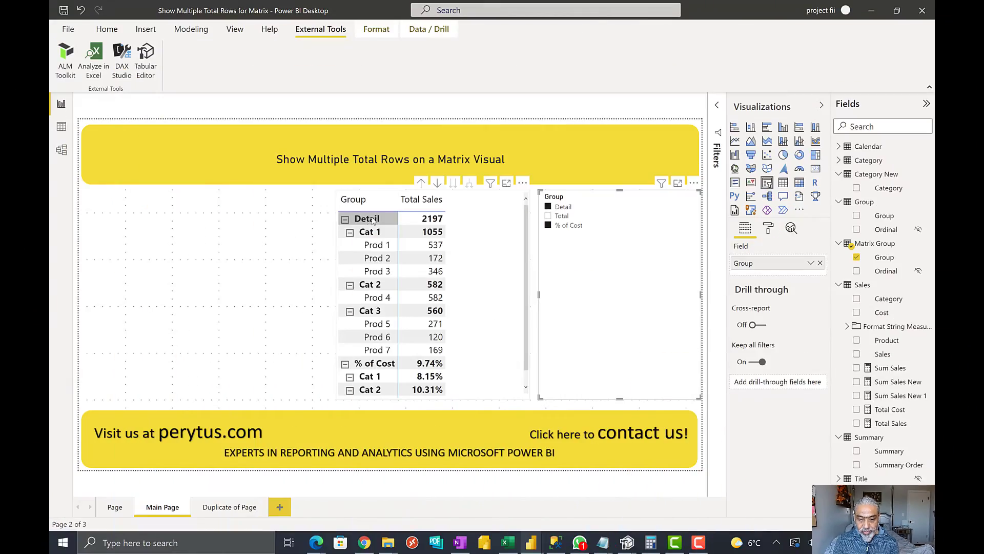
Collapse the matrix's entire row level, then expand Detail and % of Cost to test the buttons.
right_click(370, 221)
mouse_move(416, 245)
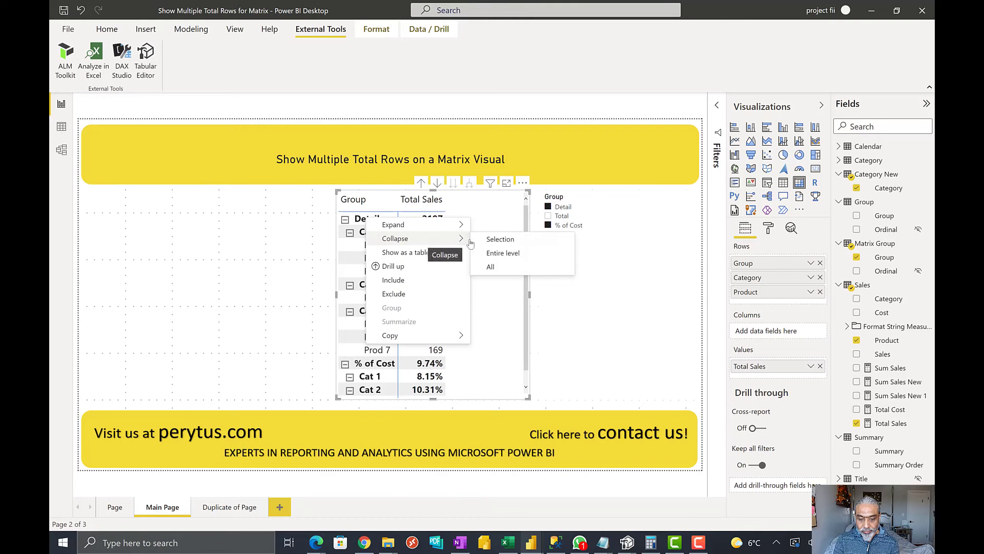
click(501, 253)
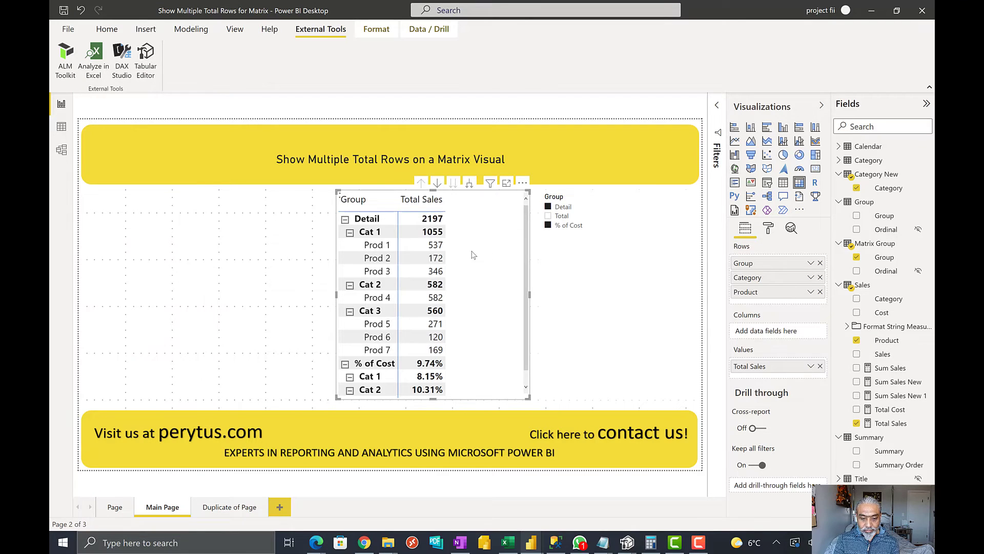
click(346, 220)
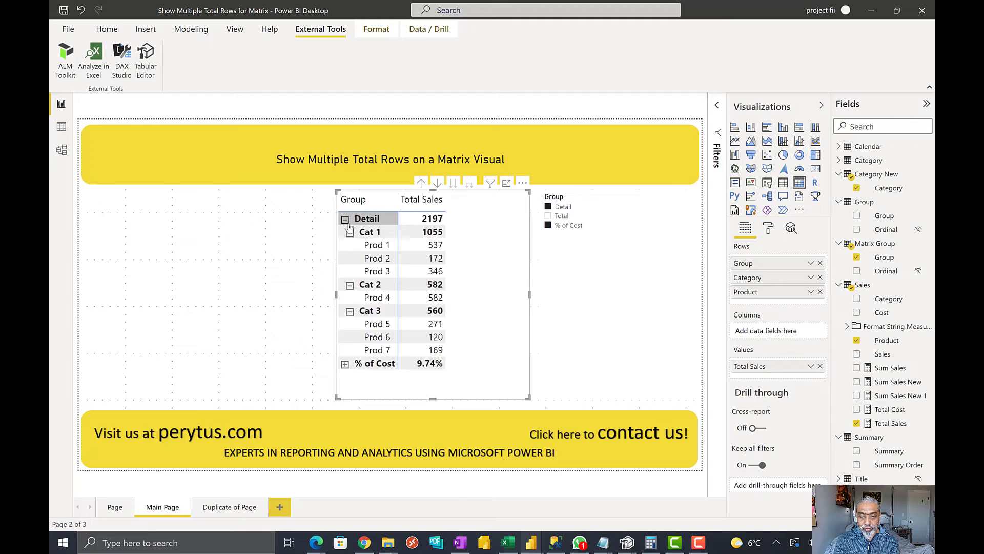
click(346, 364)
Try the slicer on Total and clear it, then collapse Detail and expand Total and % of Cost to categories.
click(549, 217)
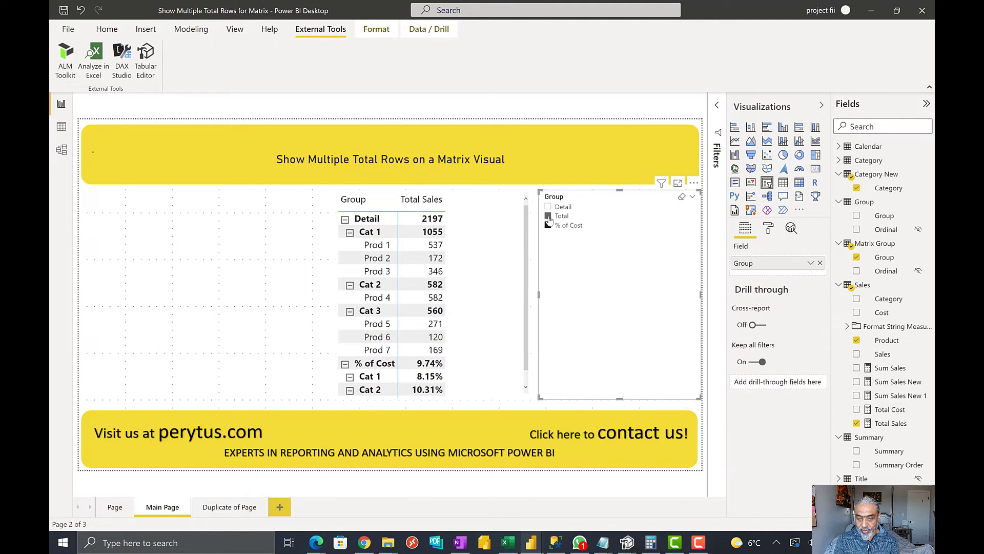
click(682, 199)
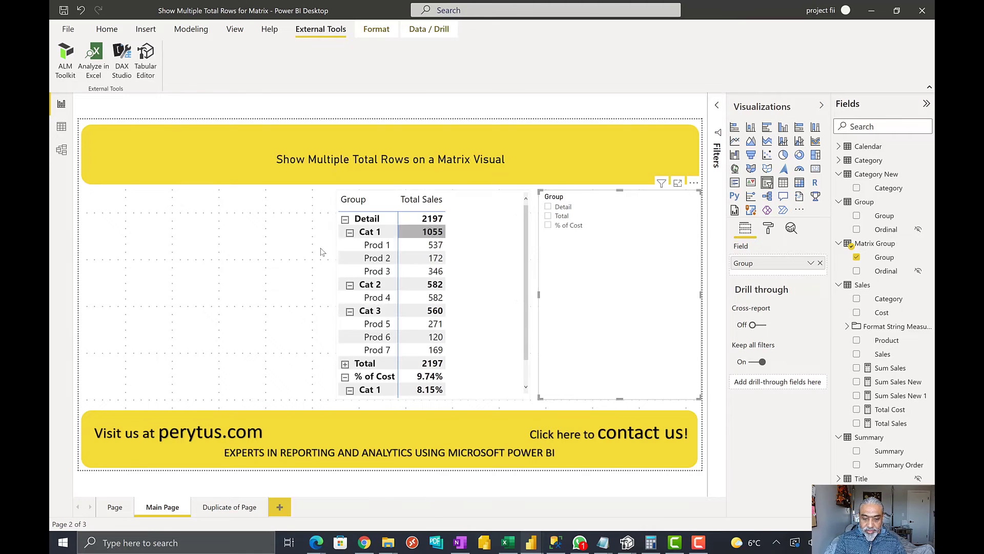
click(350, 233)
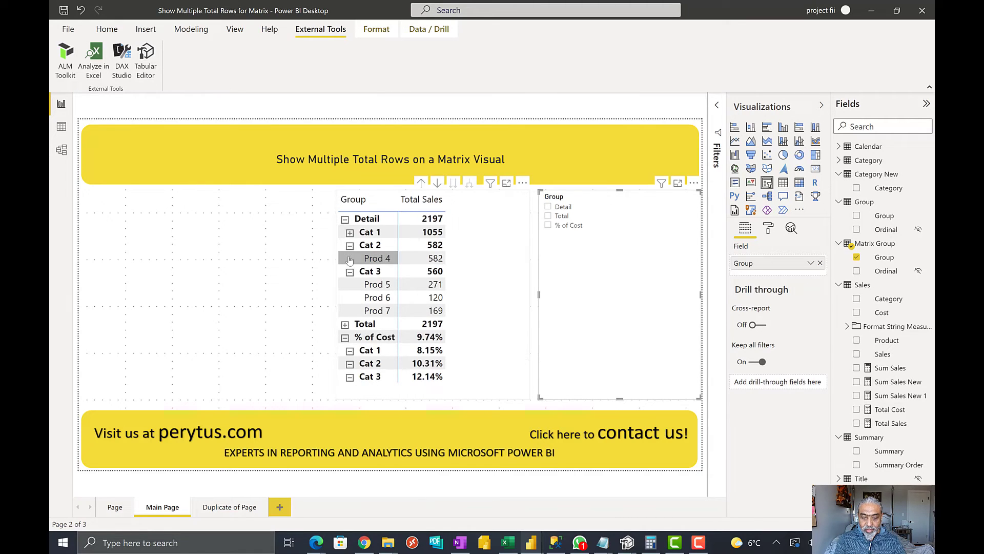
click(344, 219)
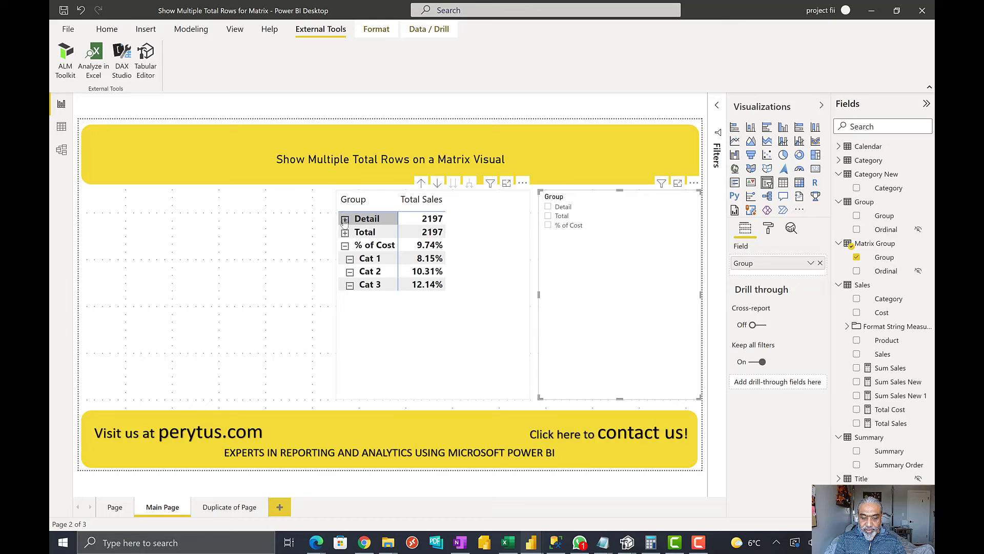
click(345, 246)
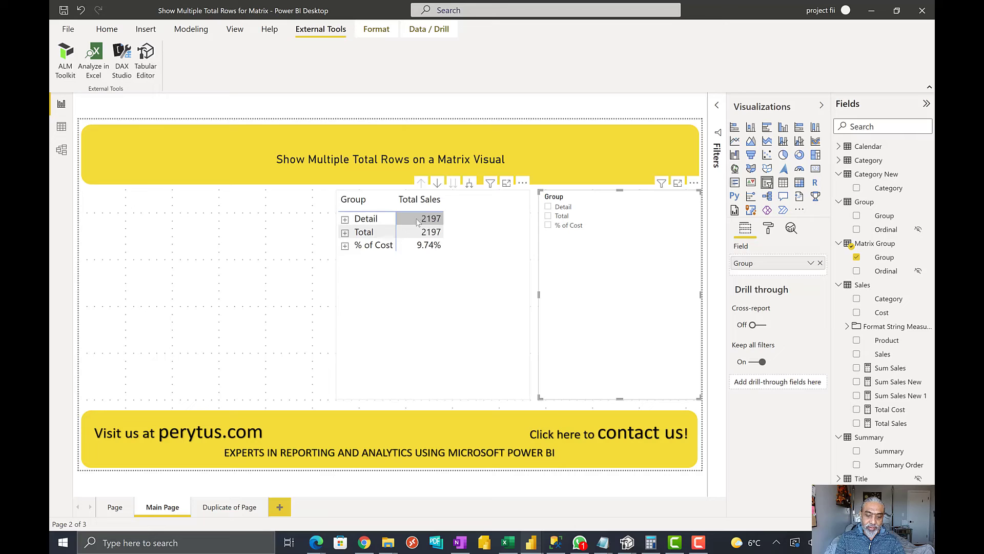
click(345, 232)
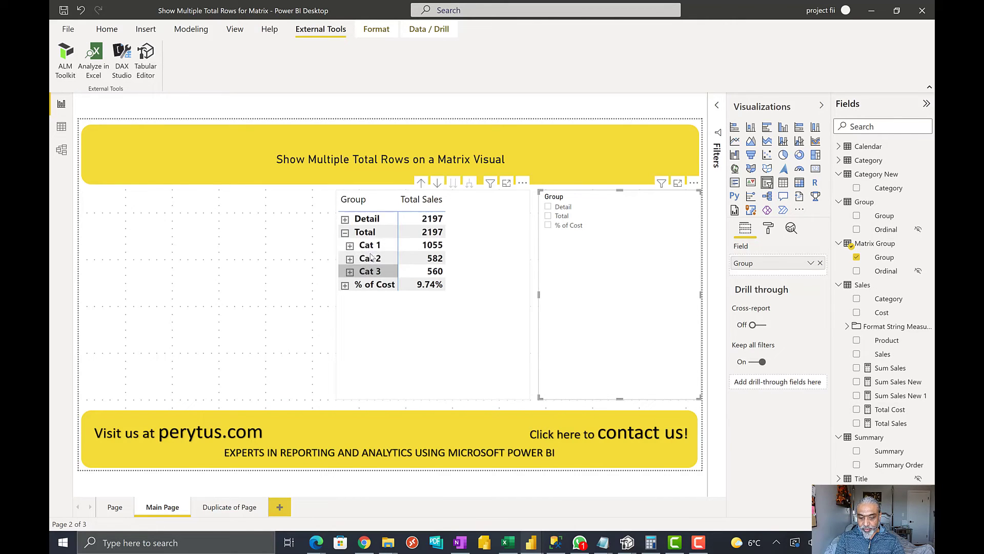
click(346, 286)
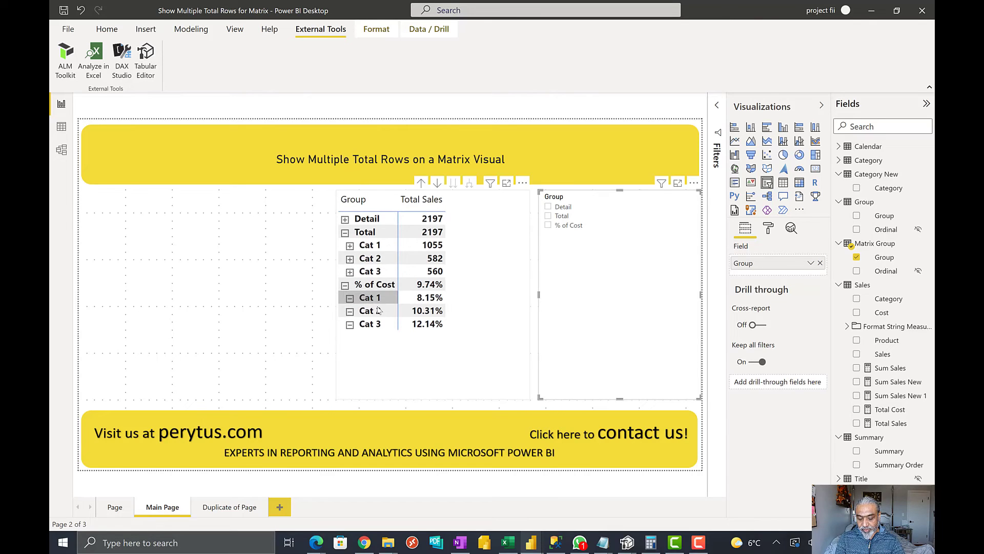